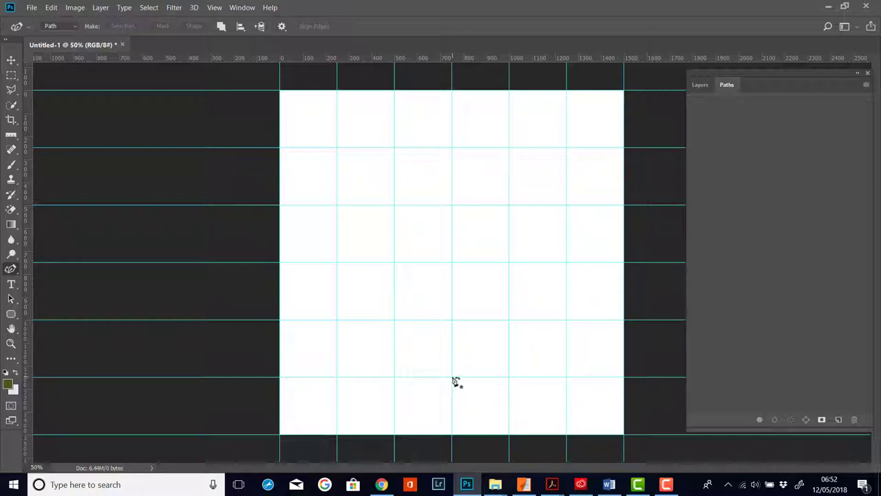
# Step: Draw the left half of a heart with the Curvature Pen through guide intersections (750, 1250), (250, 500), (500, 250) and (750, 500) px
pyautogui.click(453, 376)
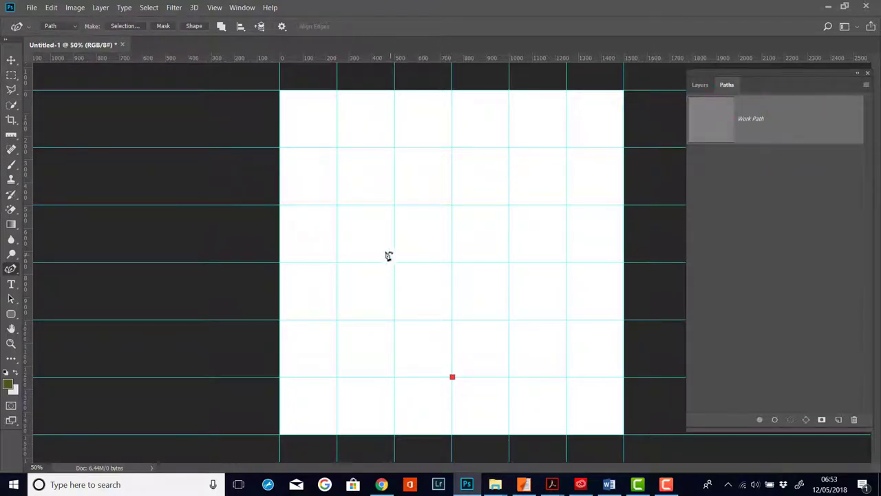
pyautogui.click(337, 205)
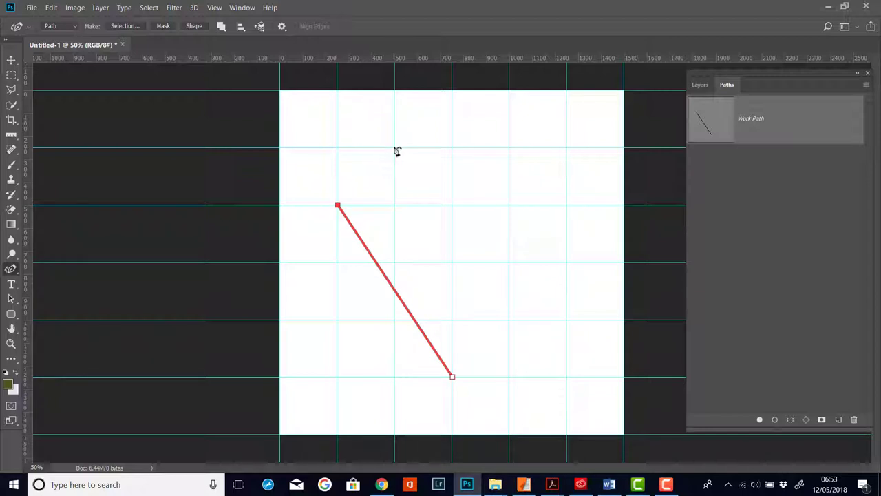
pyautogui.moveTo(394, 148); pyautogui.dragTo(398, 151)
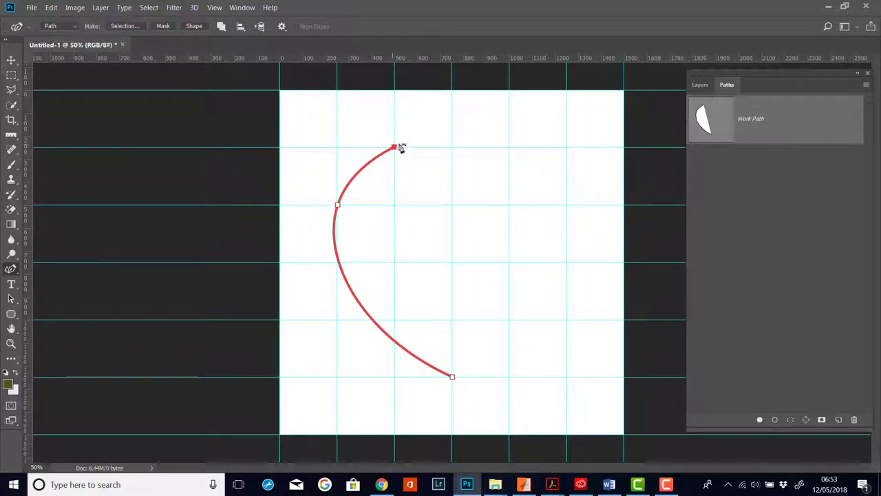
pyautogui.click(452, 205)
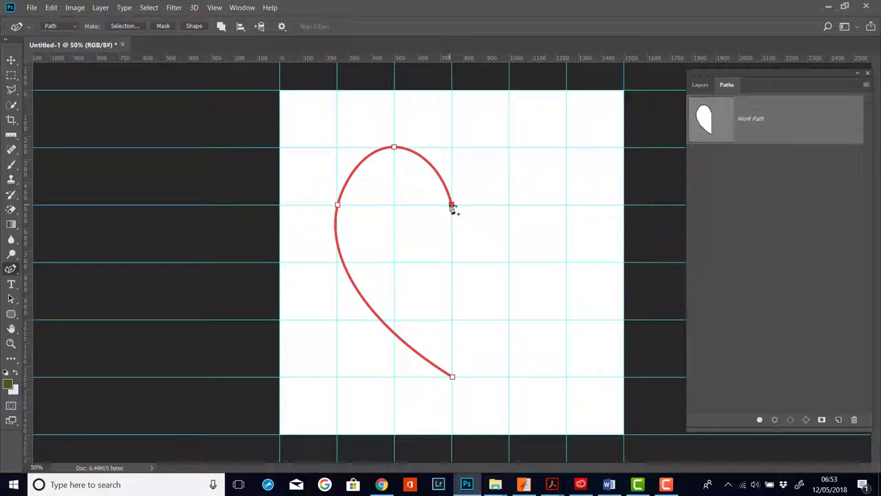
# Step: Add a path point at the (1000, 250) px guide intersection and convert the heart's central dip into a corner point
pyautogui.click(510, 149)
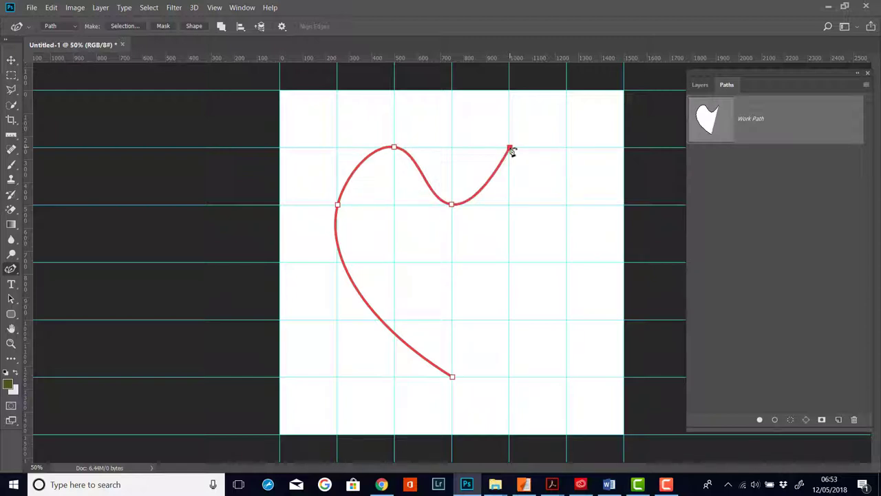
pyautogui.moveTo(444, 202)
pyautogui.mouseDown()
pyautogui.moveTo(461, 209)
pyautogui.moveTo(478, 197)
pyautogui.moveTo(458, 210)
pyautogui.mouseUp()
pyautogui.click(450, 204)
pyautogui.click(452, 205)
pyautogui.keyDown('alt'); pyautogui.click(452, 205); pyautogui.keyUp('alt')
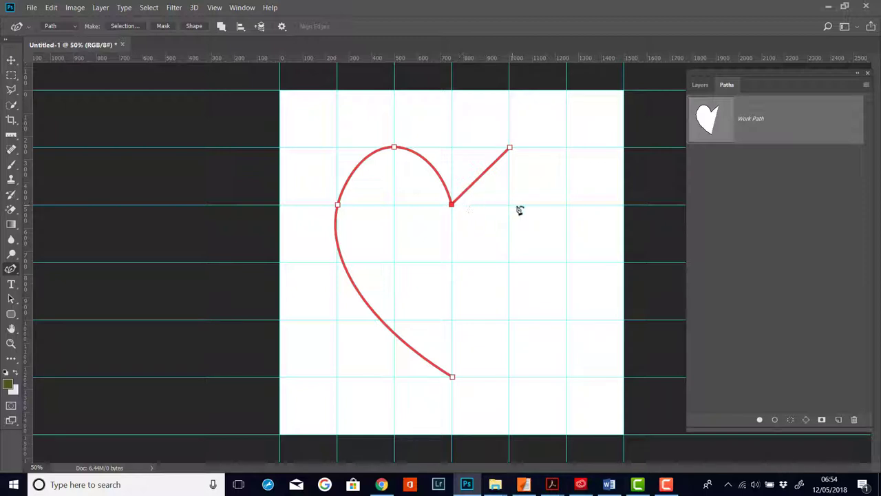
# Step: Add a point at (1250, 500) px, close the heart path at its starting point and make that bottom point a corner
pyautogui.click(566, 205)
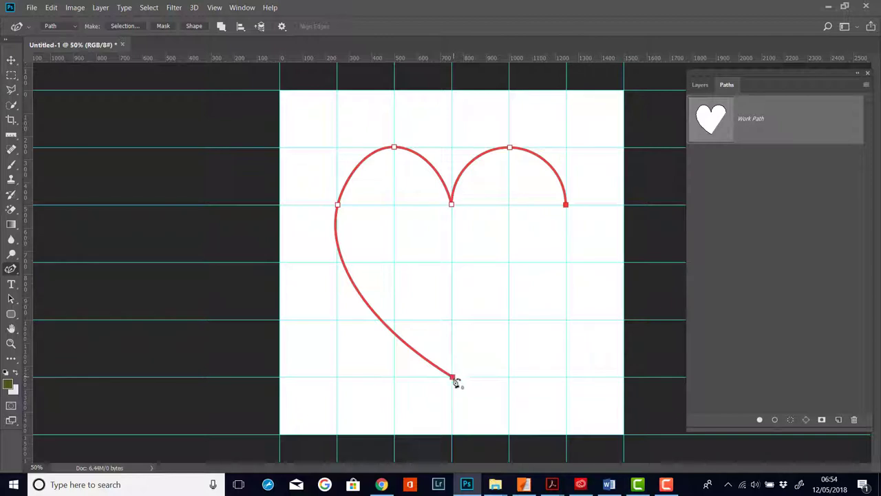
pyautogui.click(455, 381)
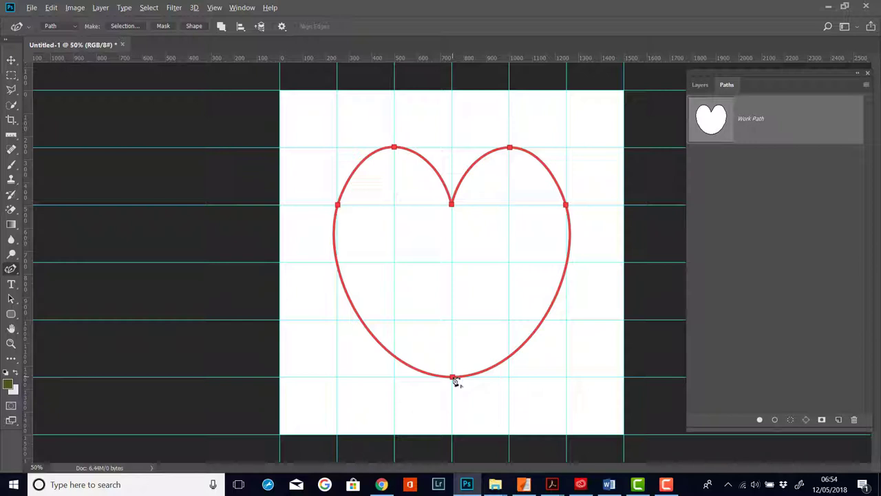
pyautogui.keyDown('alt'); pyautogui.click(453, 377); pyautogui.keyUp('alt')
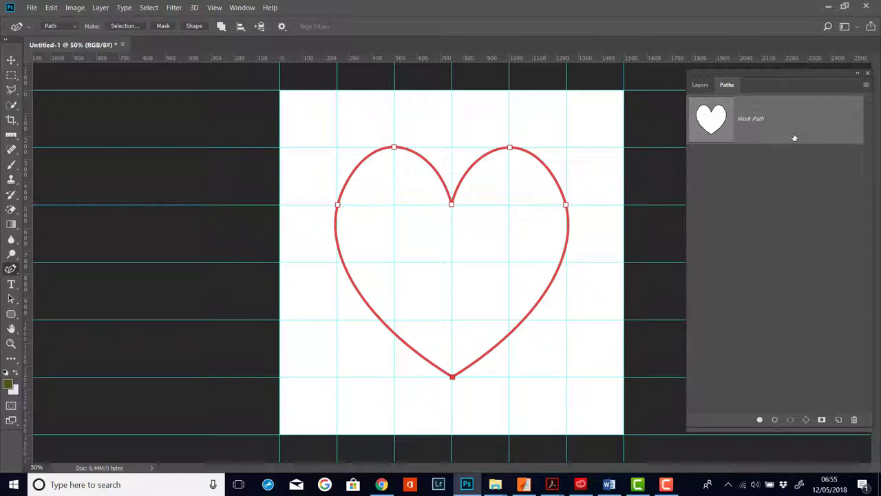
# Step: Save the work path under the name Heart
pyautogui.doubleClick(754, 122)
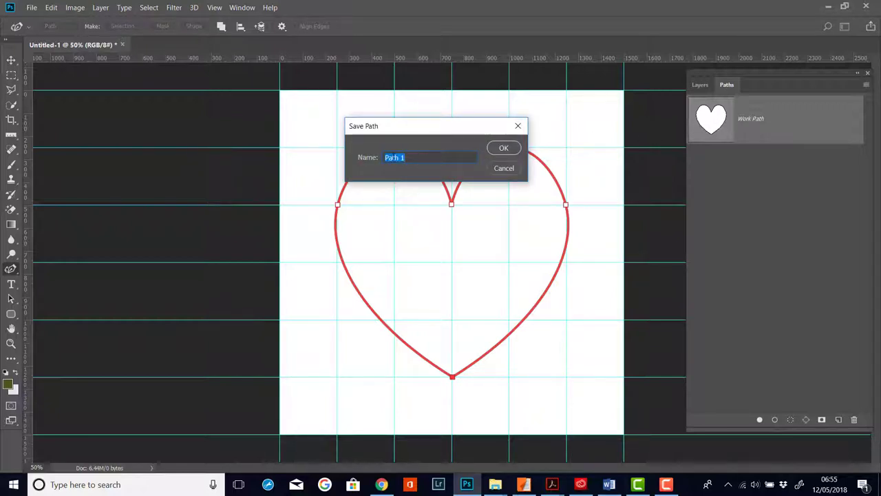
pyautogui.write('Heart')
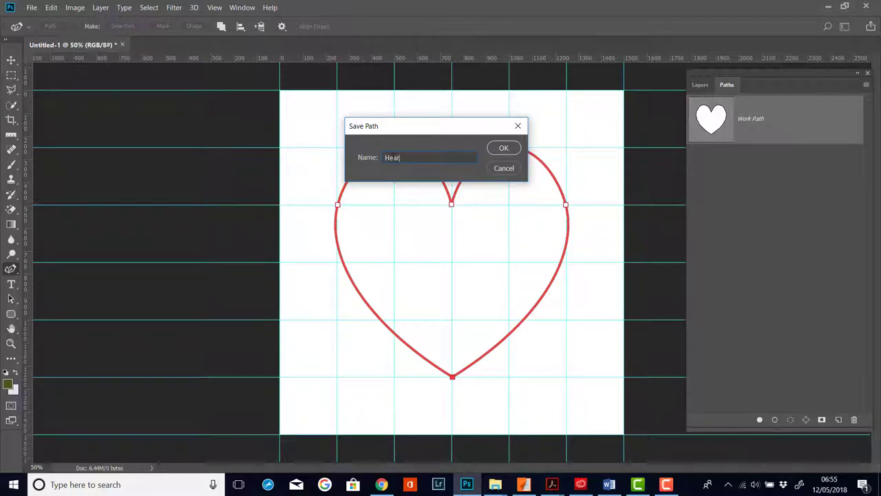
pyautogui.click(503, 148)
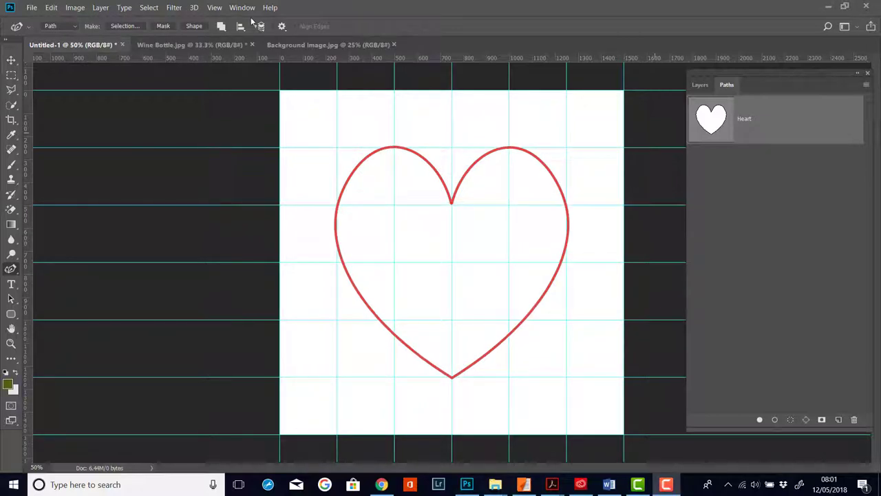
# Step: In Wine Bottle.jpg at 200% zoom, start a path between the bottle cap's two upper corners and bend it up to the cap's top edge
pyautogui.click(186, 47)
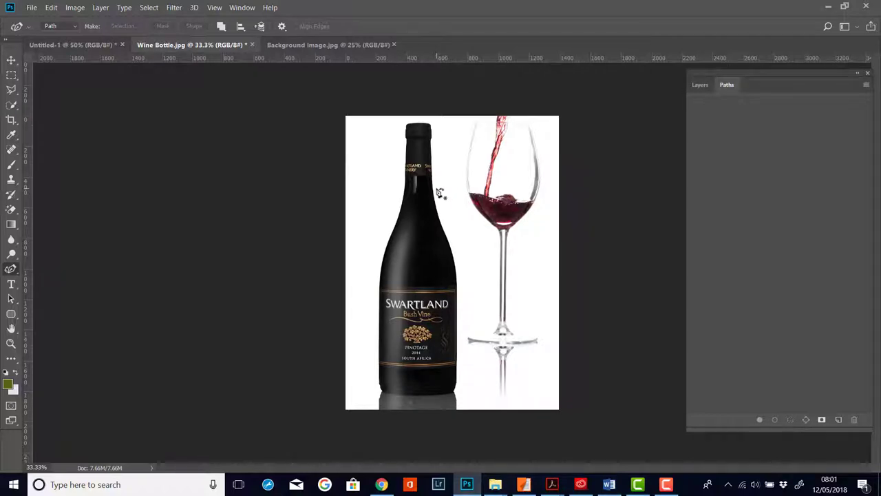
pyautogui.hotkey('ctrl', '+')
pyautogui.hotkey('ctrl', '+')
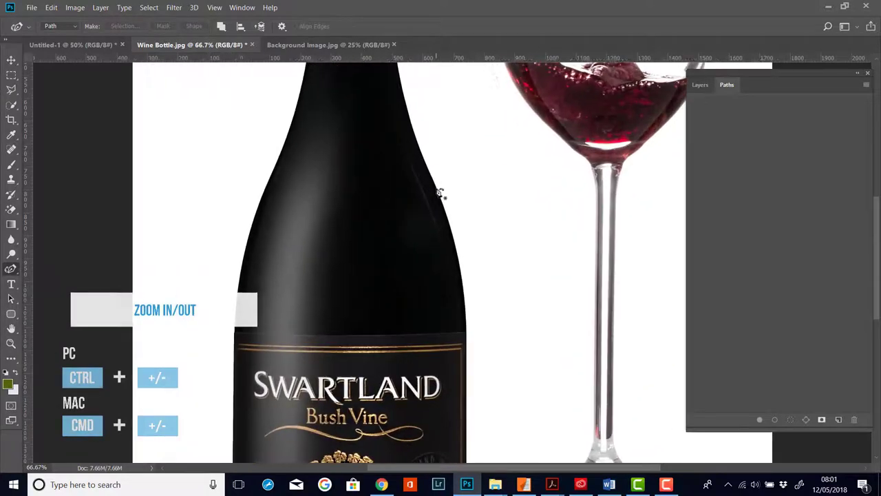
pyautogui.hotkey('ctrl', '+')
pyautogui.hotkey('ctrl', '+')
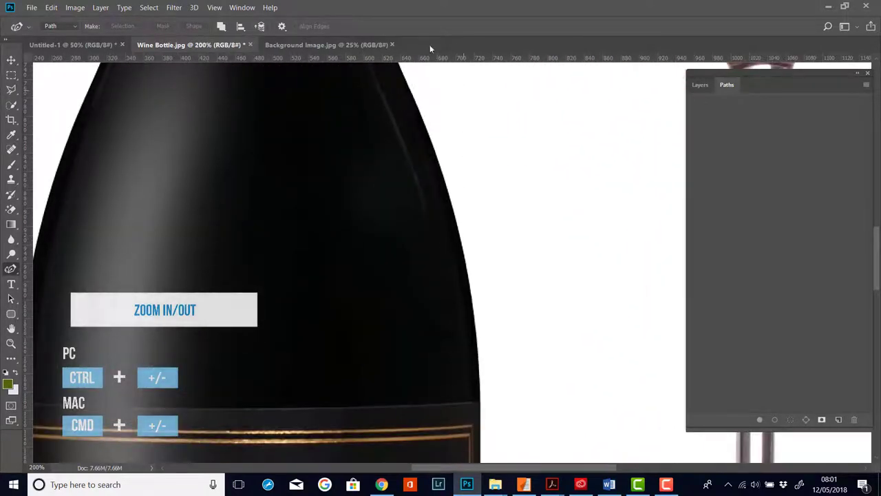
pyautogui.moveTo(354, 103); pyautogui.dragTo(386, 433)
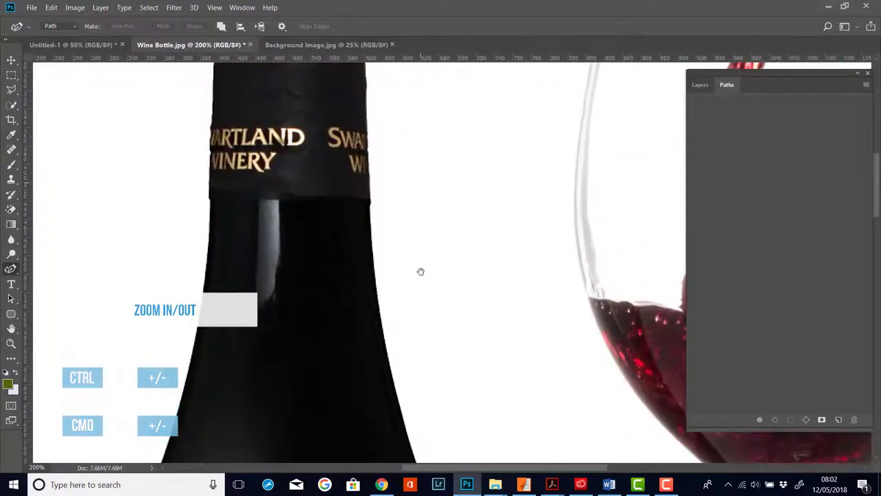
pyautogui.scroll(3, 434, 275)
pyautogui.scroll(2, 459, 282)
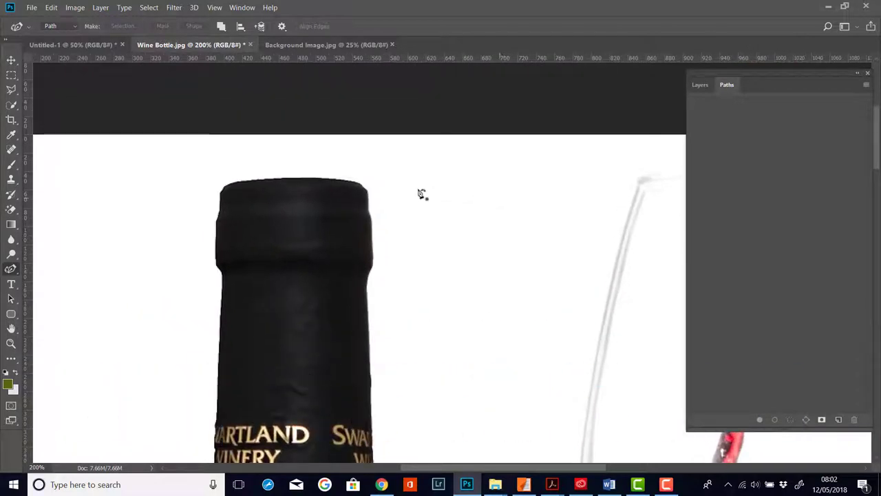
pyautogui.click(368, 194)
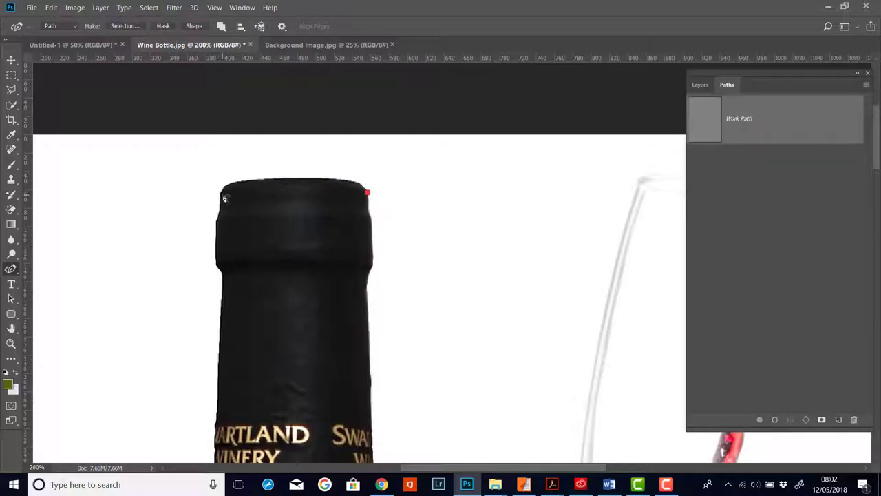
pyautogui.click(221, 196)
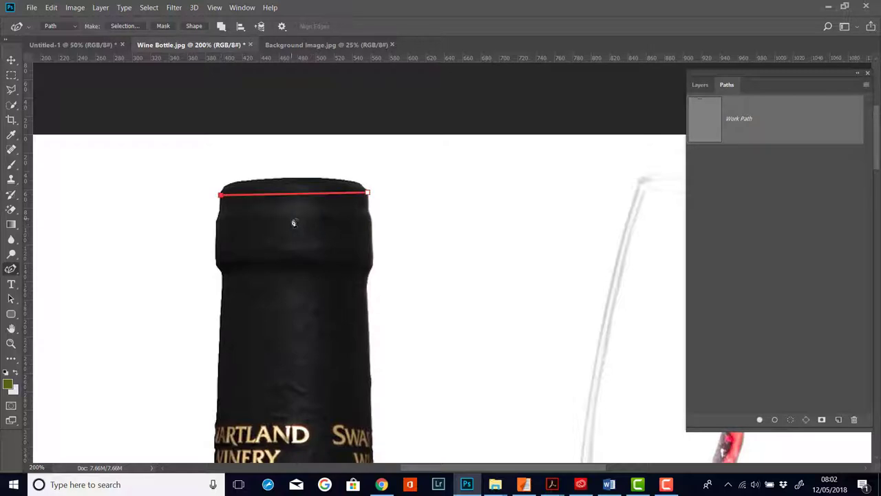
pyautogui.moveTo(299, 198); pyautogui.dragTo(298, 181)
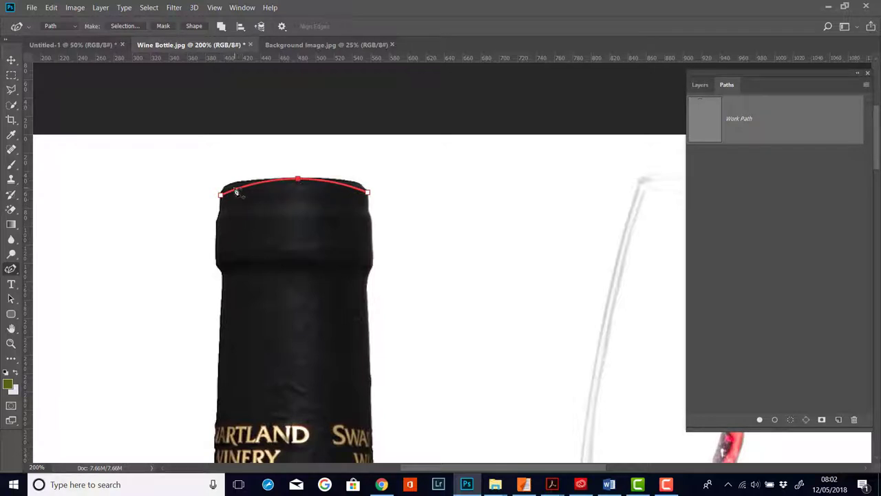
# Step: Add and adjust points along the top segment so the path follows the cap's curved edge and rounded corners
pyautogui.moveTo(236, 195); pyautogui.dragTo(228, 188)
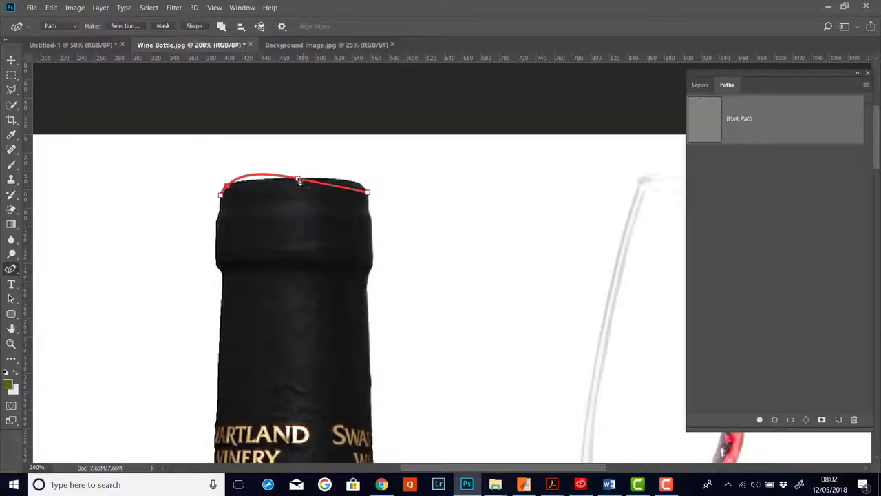
pyautogui.moveTo(299, 181); pyautogui.dragTo(350, 184)
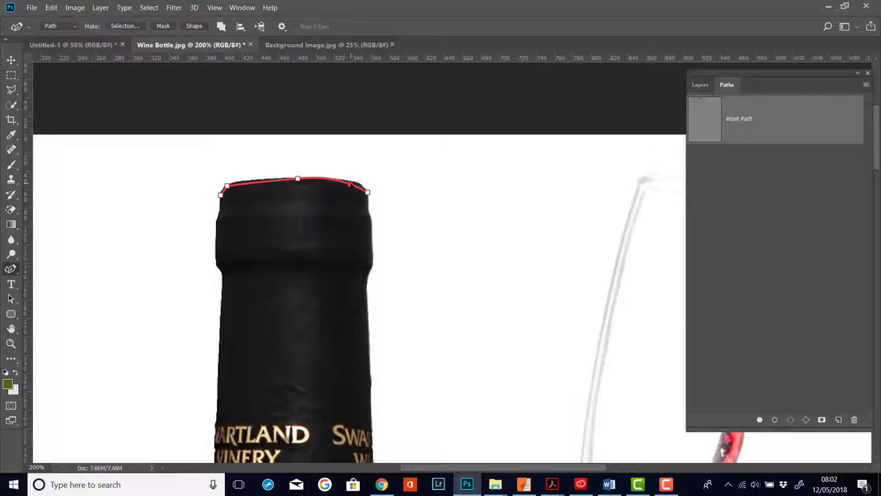
pyautogui.click(256, 180)
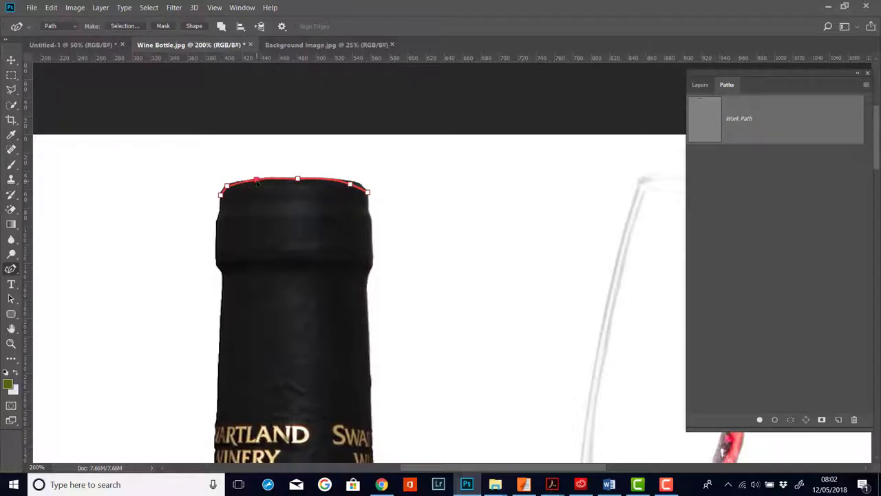
pyautogui.moveTo(357, 191); pyautogui.dragTo(358, 189)
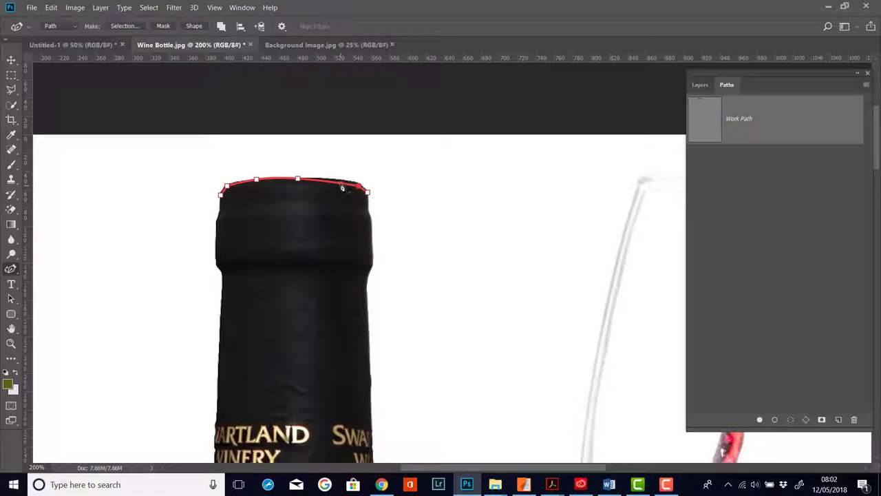
pyautogui.click(335, 183)
pyautogui.moveTo(337, 188); pyautogui.dragTo(340, 183)
pyautogui.click(359, 184)
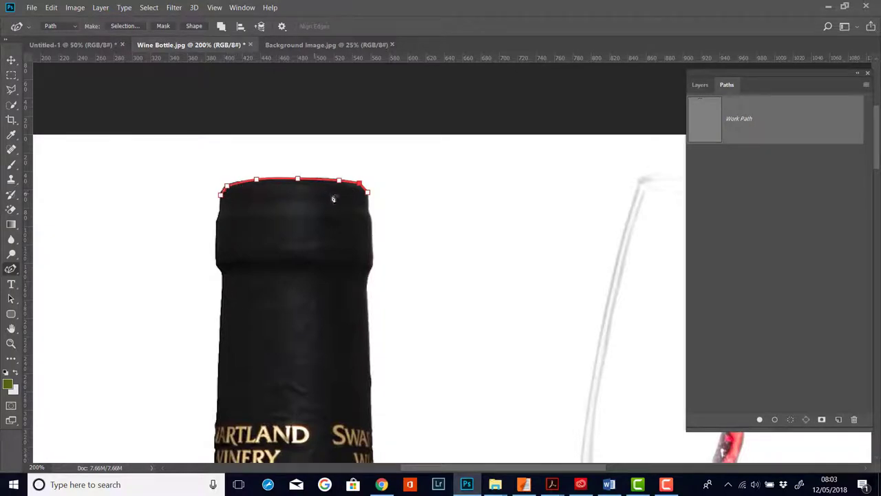
# Step: Extend the path down the left side of the cap's rim to the notch where the neck begins
pyautogui.click(222, 214)
pyautogui.click(217, 260)
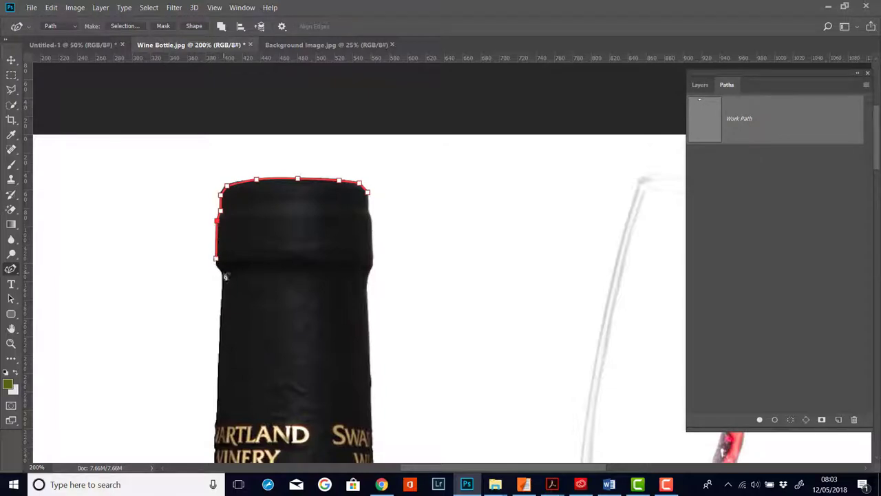
pyautogui.moveTo(221, 271); pyautogui.dragTo(225, 278)
pyautogui.click(219, 268)
# Step: Continue the path down the neck's left edge to the foil's lower end, make the notch point a corner and align both points with the edge
pyautogui.moveTo(246, 413); pyautogui.dragTo(284, 169)
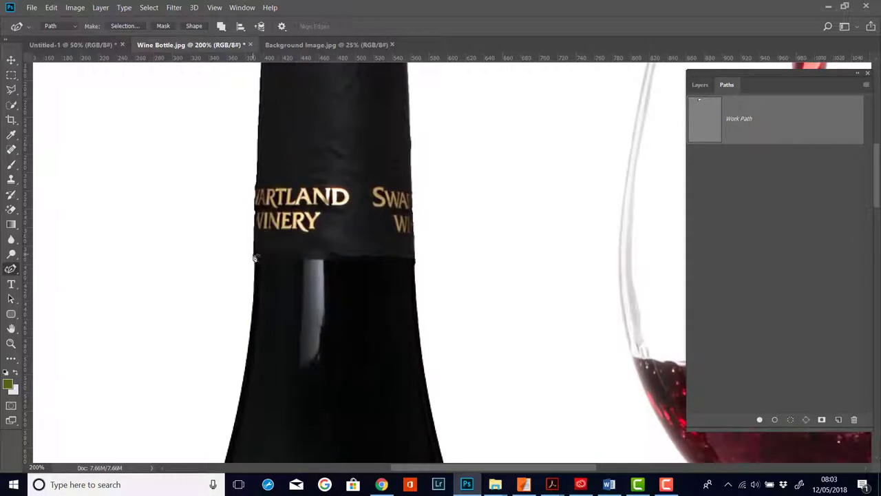
pyautogui.click(253, 256)
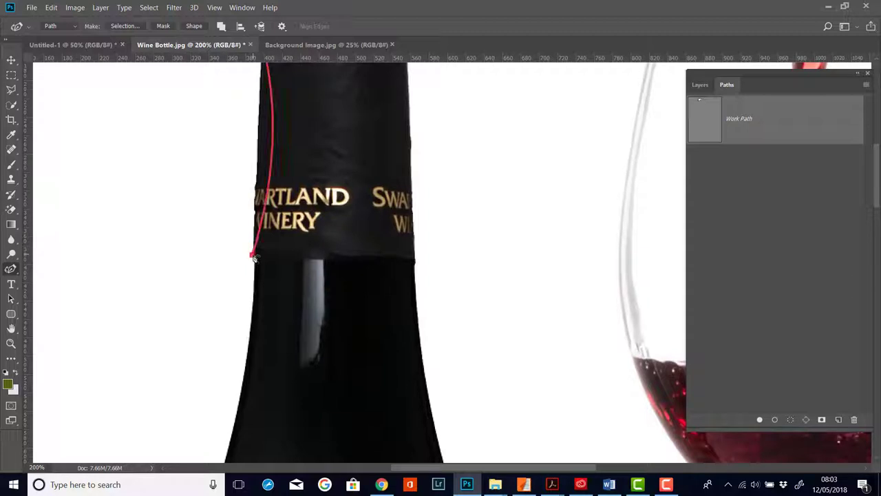
pyautogui.moveTo(349, 262); pyautogui.dragTo(331, 360)
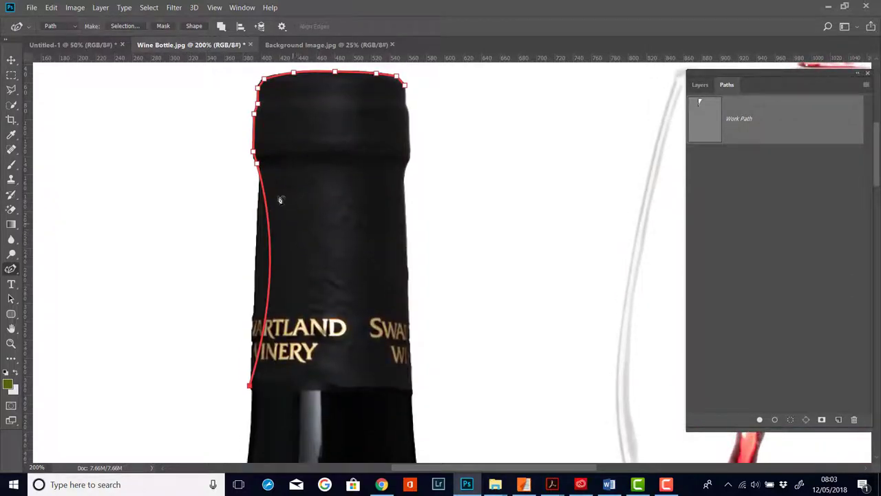
pyautogui.click(259, 165)
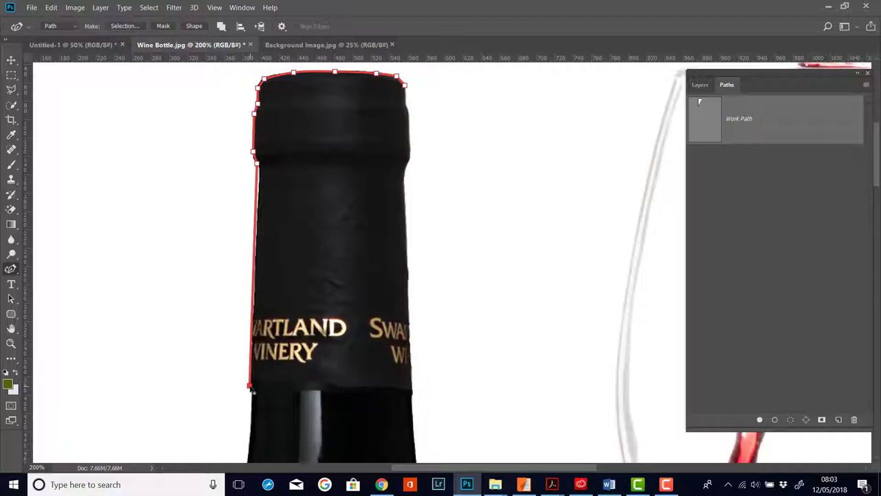
pyautogui.moveTo(253, 391); pyautogui.dragTo(252, 387)
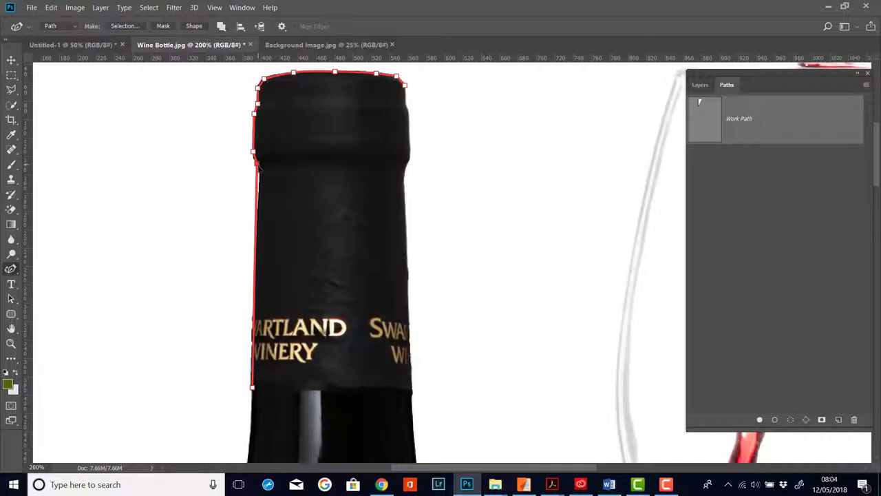
pyautogui.moveTo(258, 166); pyautogui.dragTo(261, 170)
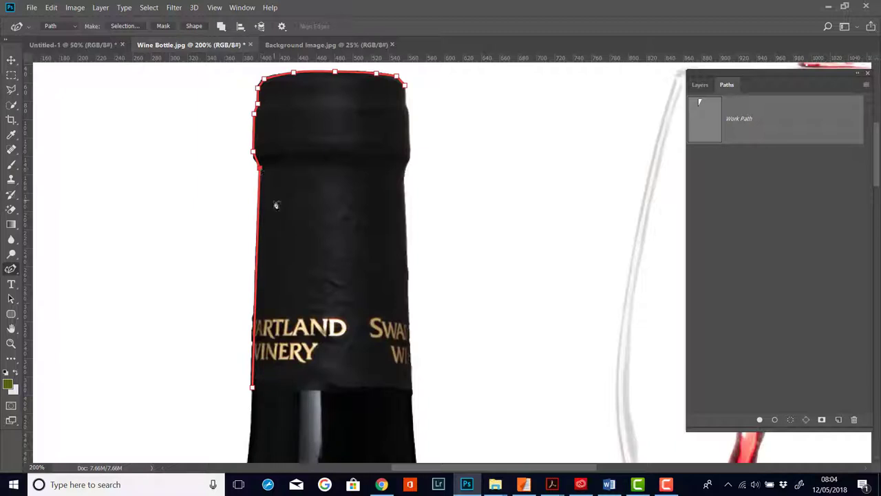
# Step: Extend the path down the neck's left edge to the upper shoulder, adding two intermediate points that align the curve with the glass
pyautogui.moveTo(315, 406); pyautogui.dragTo(343, 136)
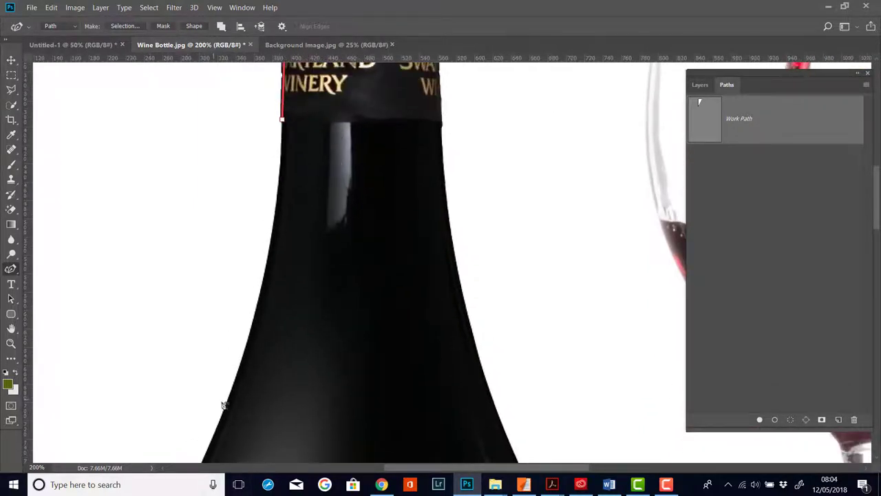
pyautogui.moveTo(344, 393); pyautogui.dragTo(374, 259)
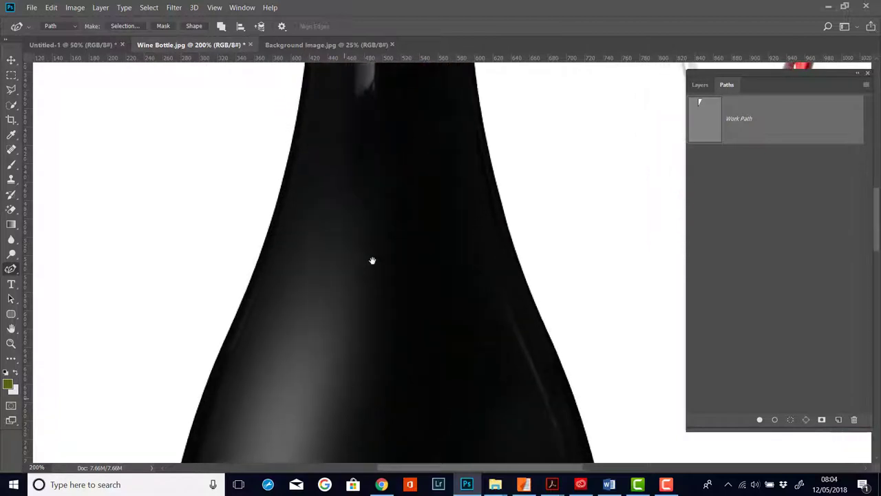
pyautogui.click(199, 398)
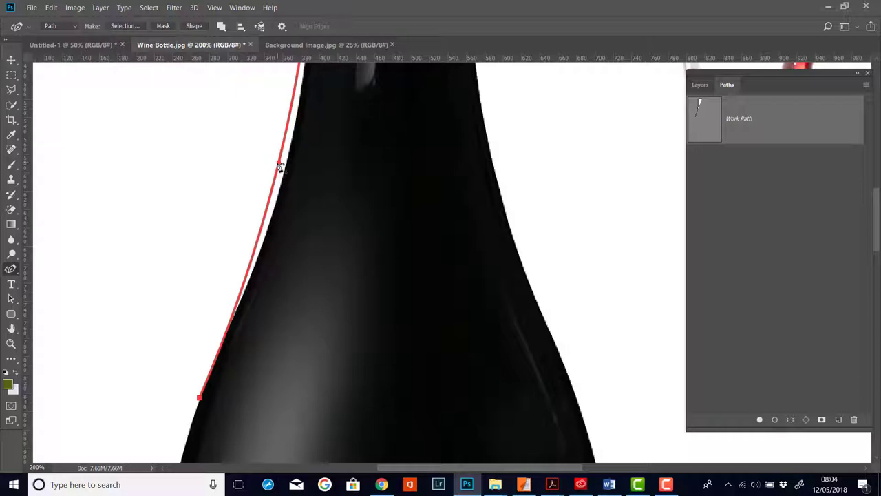
pyautogui.moveTo(279, 167); pyautogui.dragTo(284, 168)
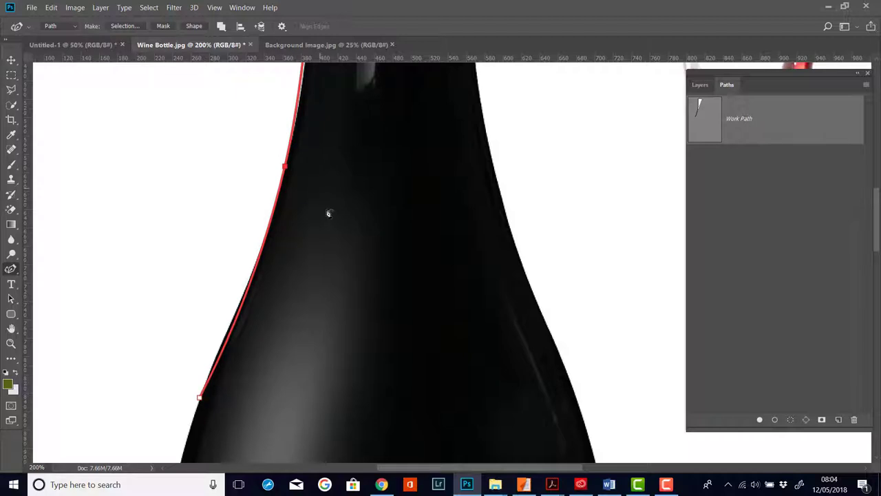
pyautogui.moveTo(339, 224); pyautogui.dragTo(323, 348)
pyautogui.moveTo(319, 145); pyautogui.dragTo(319, 230)
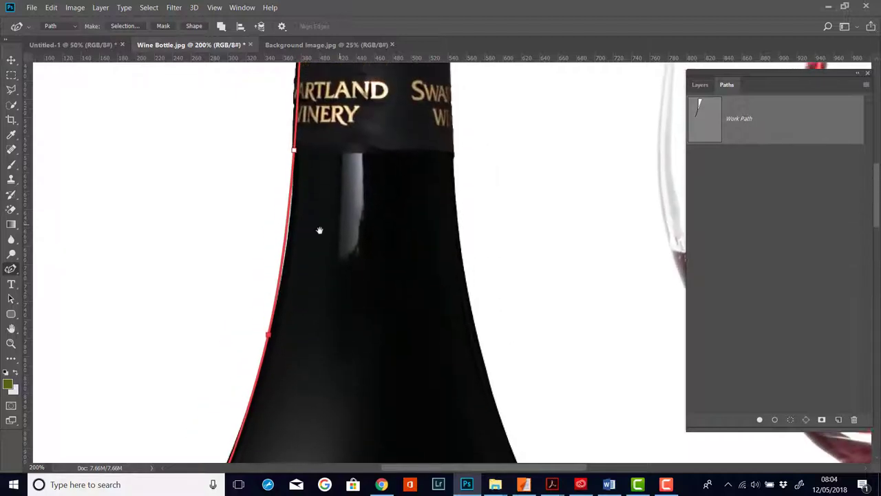
pyautogui.click(286, 244)
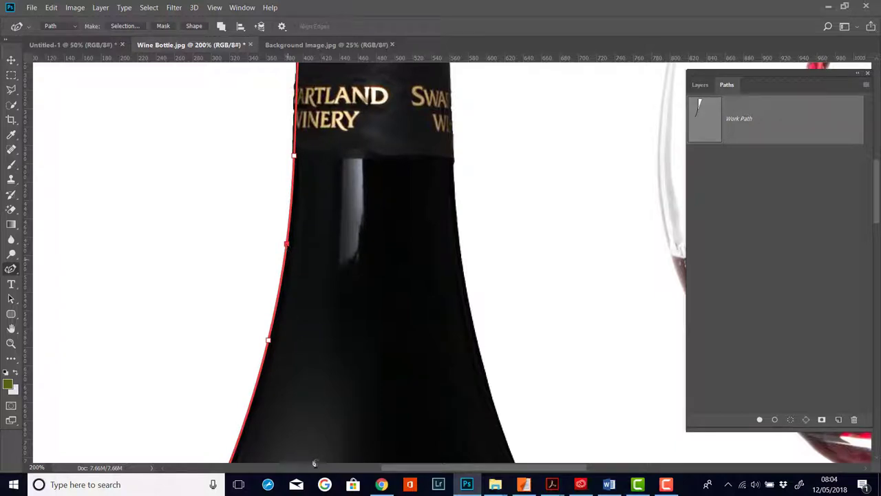
# Step: Add two more points along the lower neck curve just above the shoulder's end point and align them with the bottle's left edge
pyautogui.moveTo(342, 243); pyautogui.dragTo(349, 123)
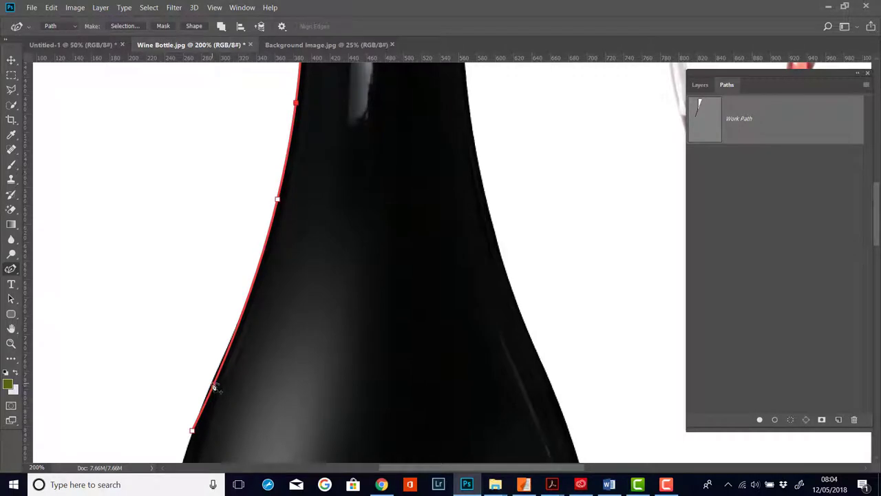
pyautogui.moveTo(214, 387); pyautogui.dragTo(210, 384)
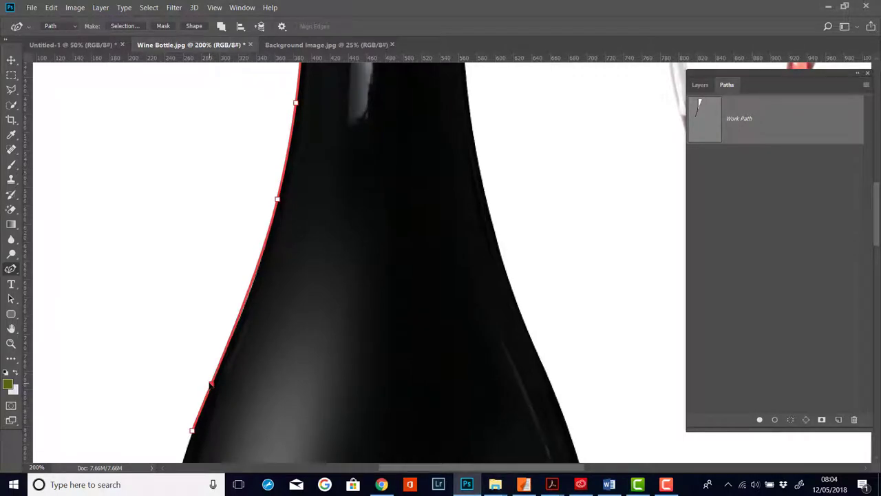
pyautogui.click(251, 294)
pyautogui.click(252, 295)
pyautogui.moveTo(254, 294); pyautogui.dragTo(255, 291)
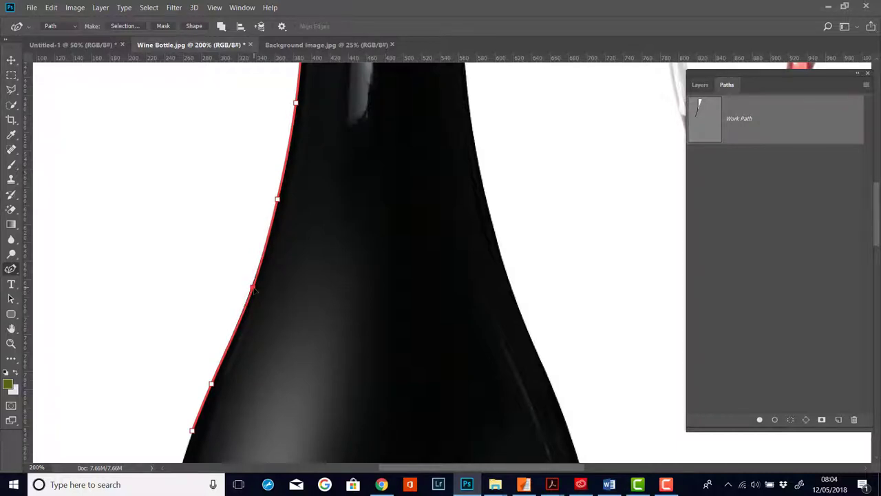
# Step: Extend the path down the left shoulder to the label's upper corner and add a point midway along the curve
pyautogui.moveTo(350, 310); pyautogui.dragTo(404, 177)
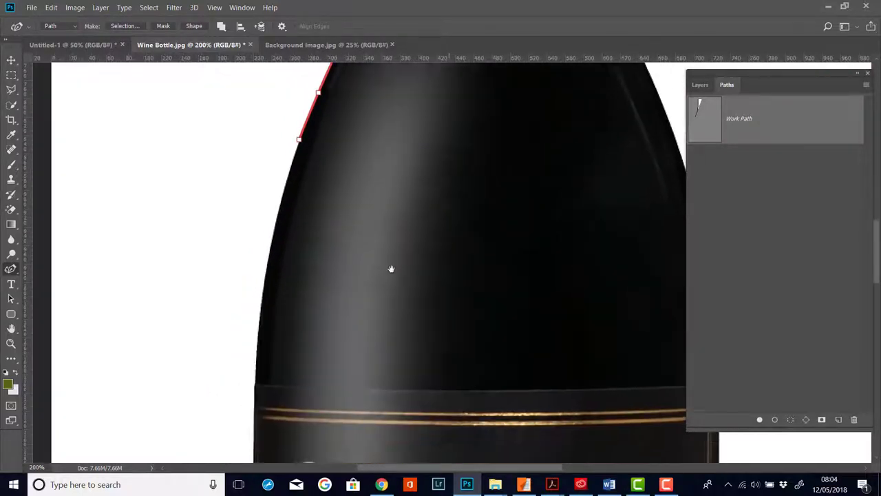
pyautogui.moveTo(391, 269); pyautogui.dragTo(404, 230)
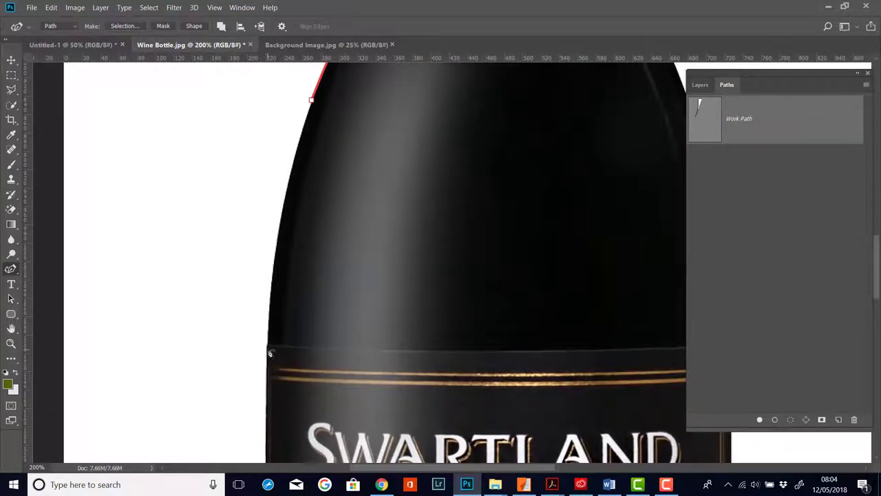
pyautogui.click(269, 348)
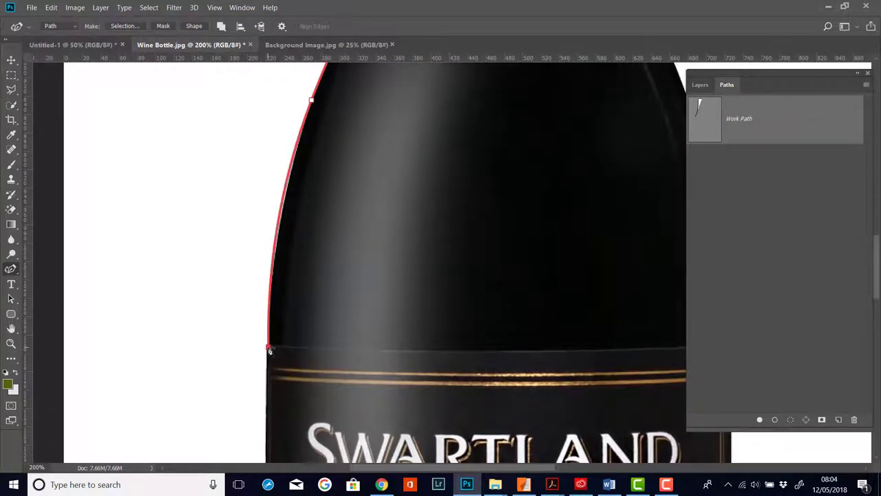
pyautogui.click(283, 218)
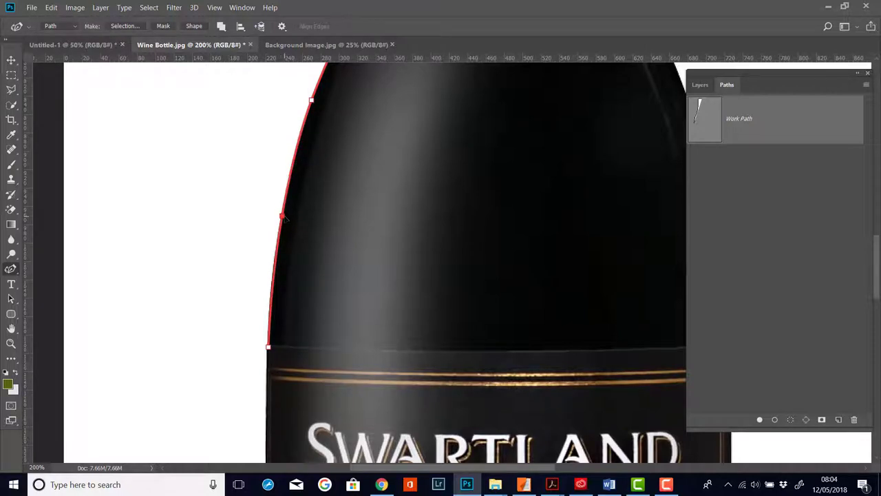
pyautogui.moveTo(282, 217)
pyautogui.mouseDown()
pyautogui.moveTo(274, 290)
pyautogui.moveTo(283, 222)
pyautogui.mouseUp()
pyautogui.click(51, 7)
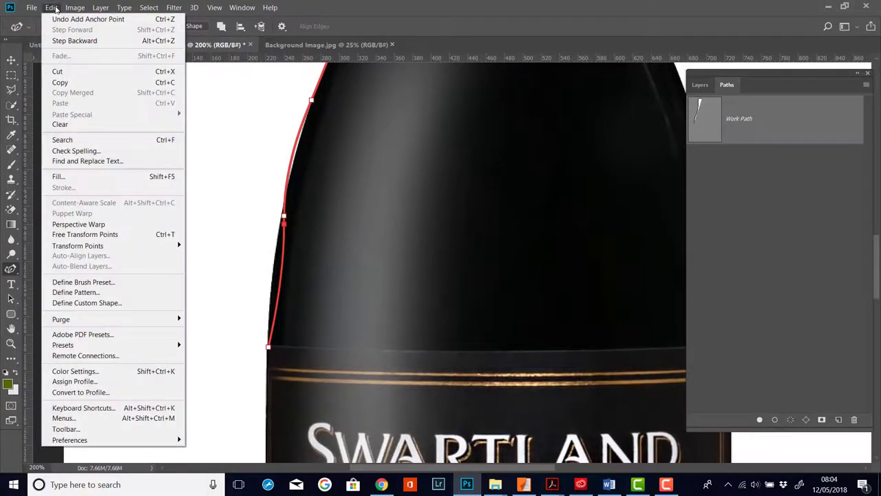
pyautogui.click(69, 20)
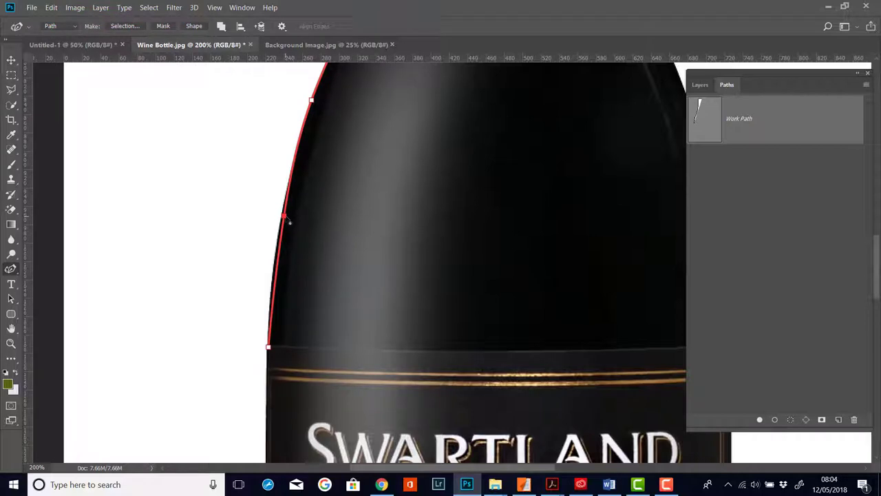
# Step: Align the left shoulder's middle point with the bottle edge and extend the path down the left side to where the base starts curving
pyautogui.moveTo(287, 219); pyautogui.dragTo(283, 215)
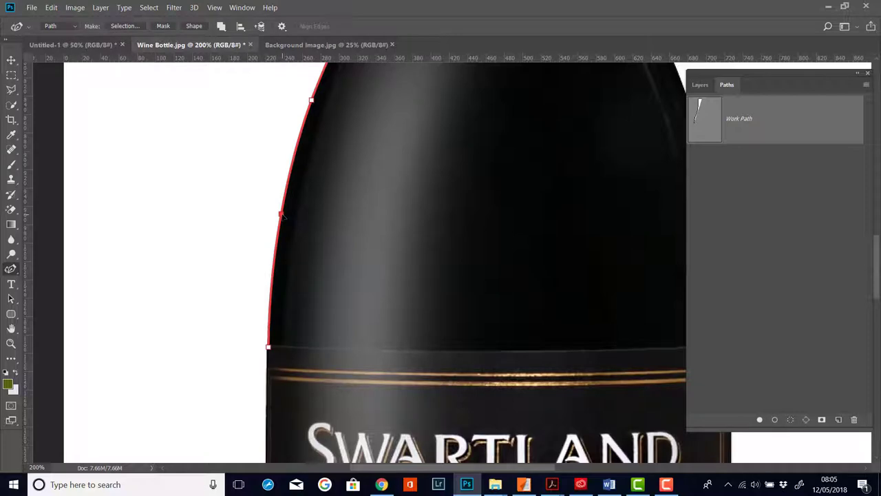
pyautogui.moveTo(394, 268); pyautogui.dragTo(419, 108)
pyautogui.moveTo(382, 412); pyautogui.dragTo(389, 165)
pyautogui.moveTo(374, 368); pyautogui.dragTo(391, 254)
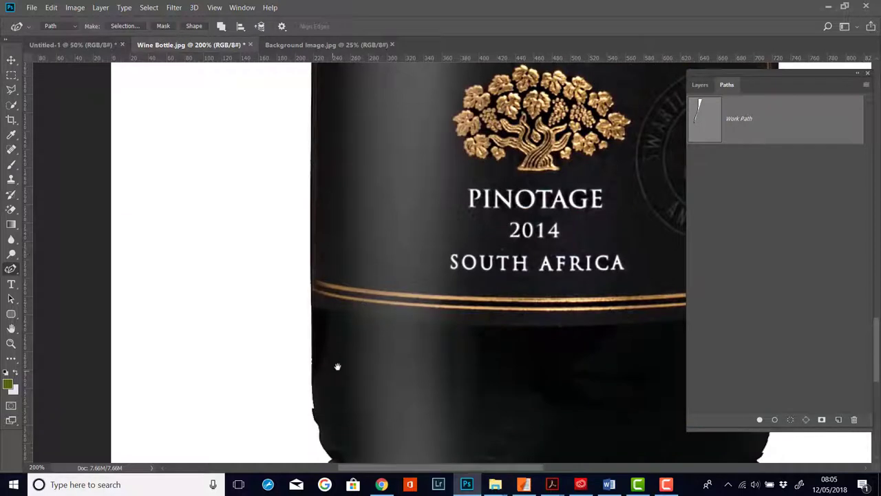
pyautogui.moveTo(350, 376); pyautogui.dragTo(346, 328)
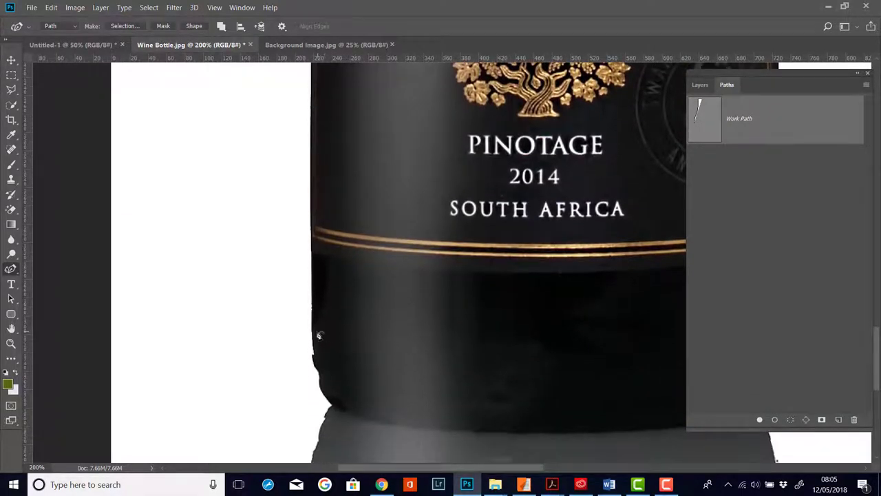
pyautogui.click(313, 336)
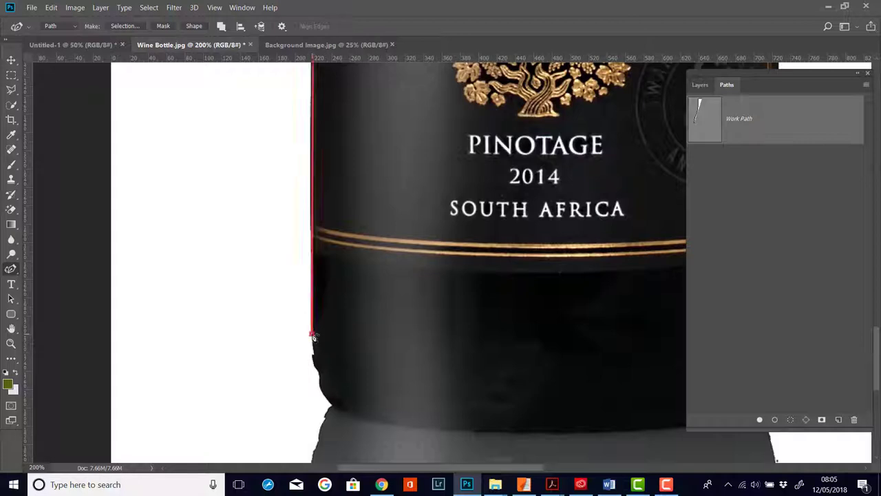
# Step: Continue the path to the base's lower edge, make the left-side point a corner and bend the segment around the bottle's lower-left curve
pyautogui.click(415, 427)
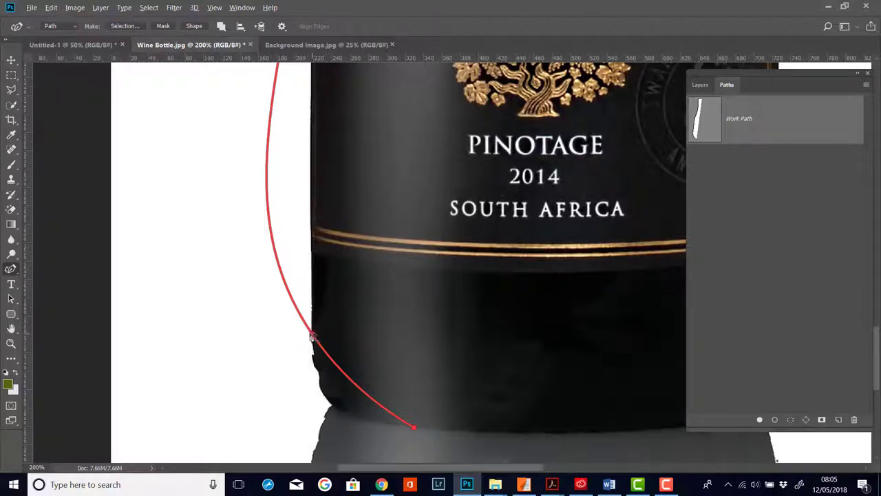
pyautogui.keyDown('alt'); pyautogui.click(311, 336); pyautogui.keyUp('alt')
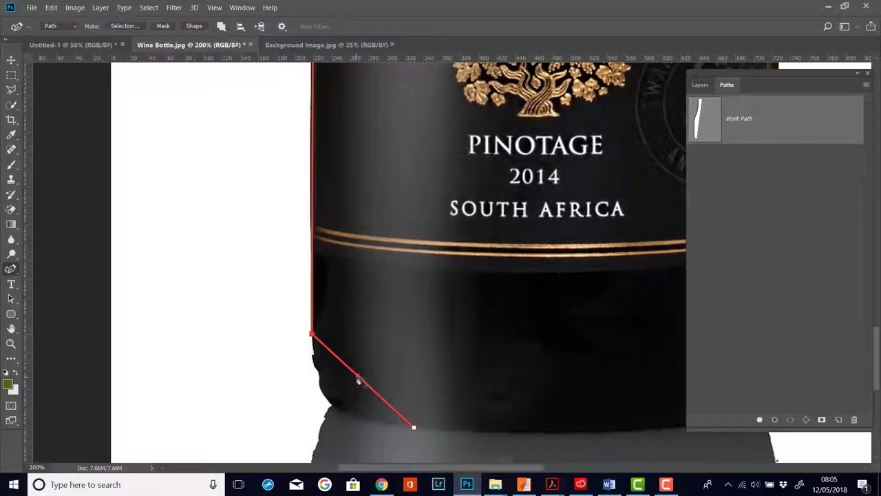
pyautogui.moveTo(358, 380); pyautogui.dragTo(334, 400)
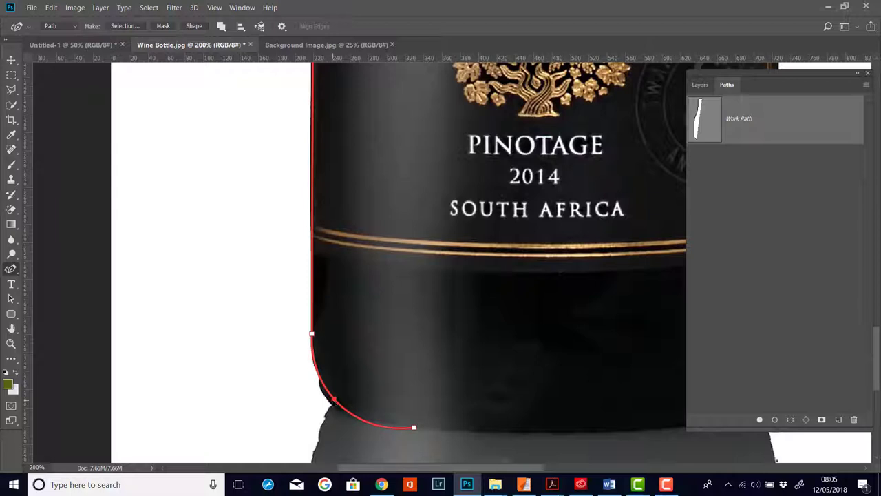
pyautogui.moveTo(413, 427)
pyautogui.mouseDown()
pyautogui.moveTo(426, 429)
pyautogui.moveTo(396, 427)
pyautogui.mouseUp()
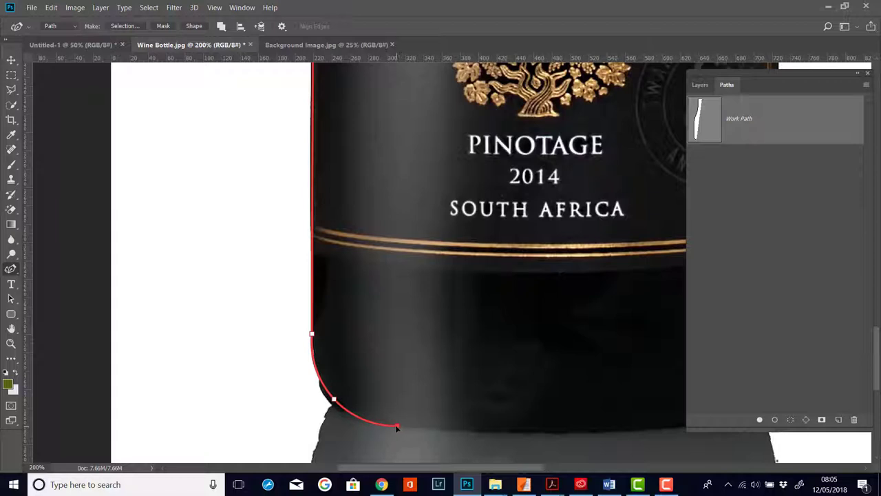
pyautogui.click(335, 402)
pyautogui.moveTo(334, 400); pyautogui.dragTo(336, 402)
# Step: Extend the path along the base with a corner point at its middle, then up to the bottle's right side above the curve
pyautogui.moveTo(604, 388); pyautogui.dragTo(459, 383)
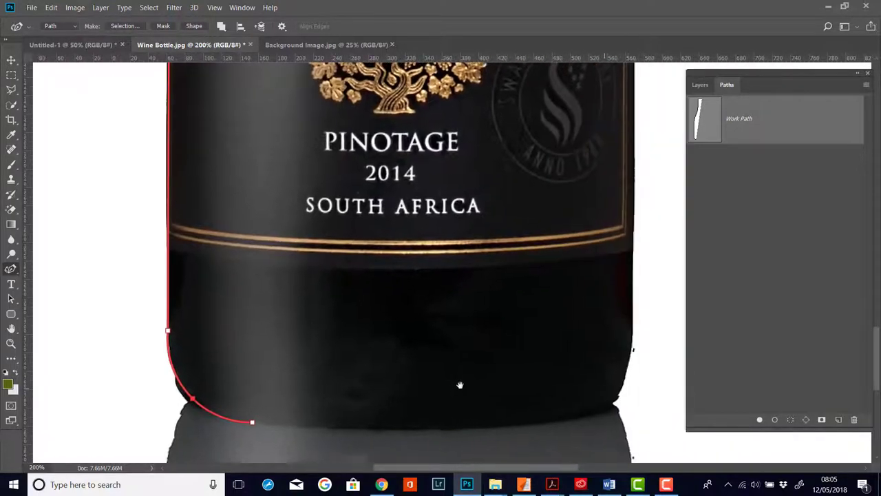
pyautogui.click(565, 420)
pyautogui.moveTo(407, 427); pyautogui.dragTo(406, 429)
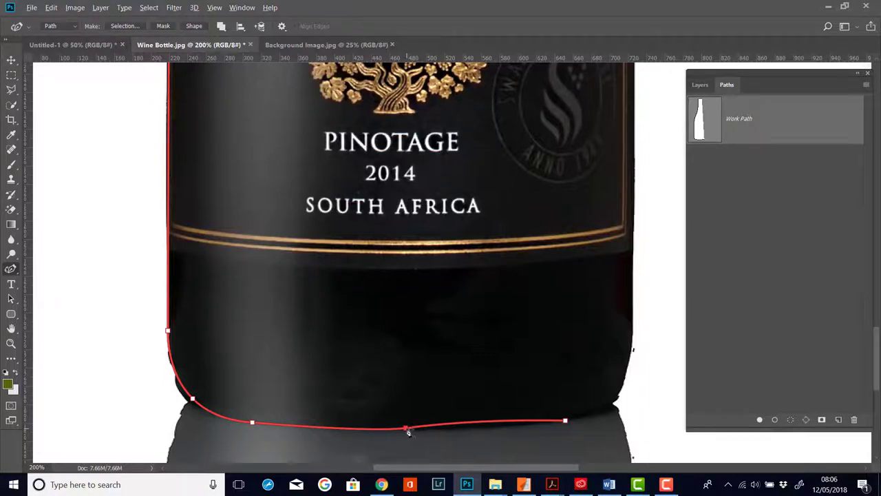
pyautogui.doubleClick(407, 428)
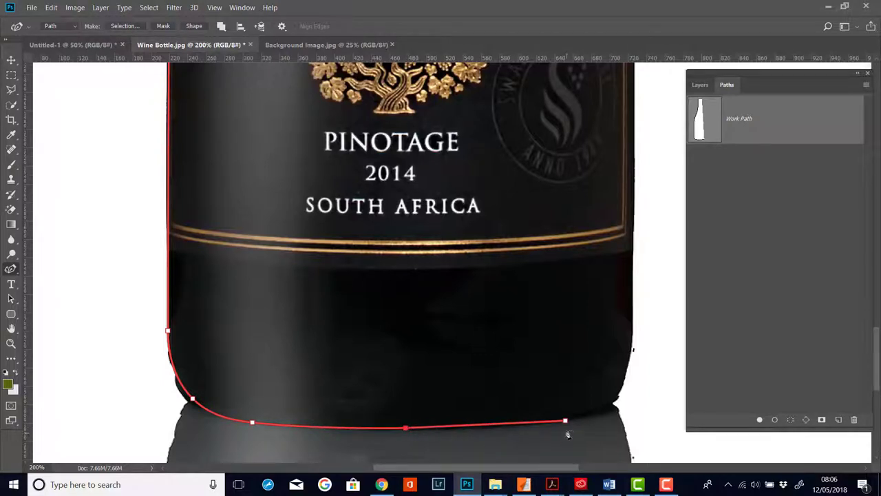
pyautogui.click(632, 312)
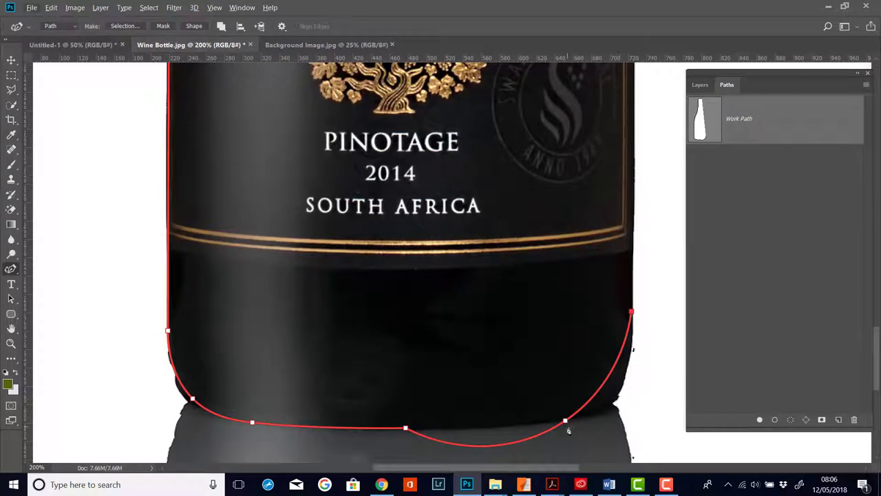
pyautogui.click(565, 421)
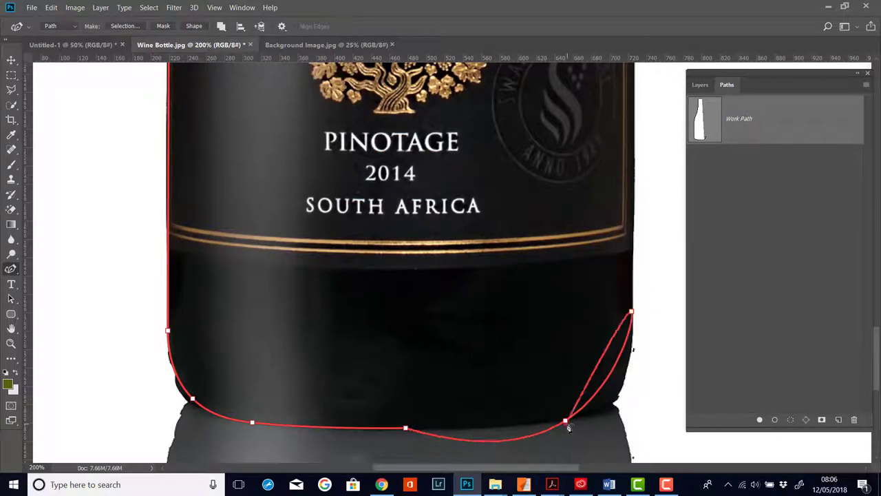
pyautogui.click(51, 7)
pyautogui.click(76, 16)
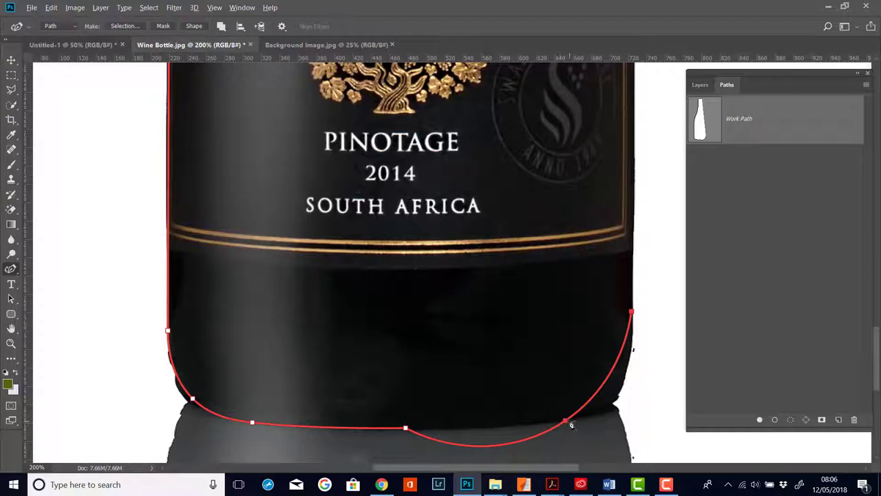
# Step: Make the point at the right end of the base a corner and bend the adjoining segment outward around the bottle's lower-right curve
pyautogui.keyDown('alt'); pyautogui.click(566, 422); pyautogui.keyUp('alt')
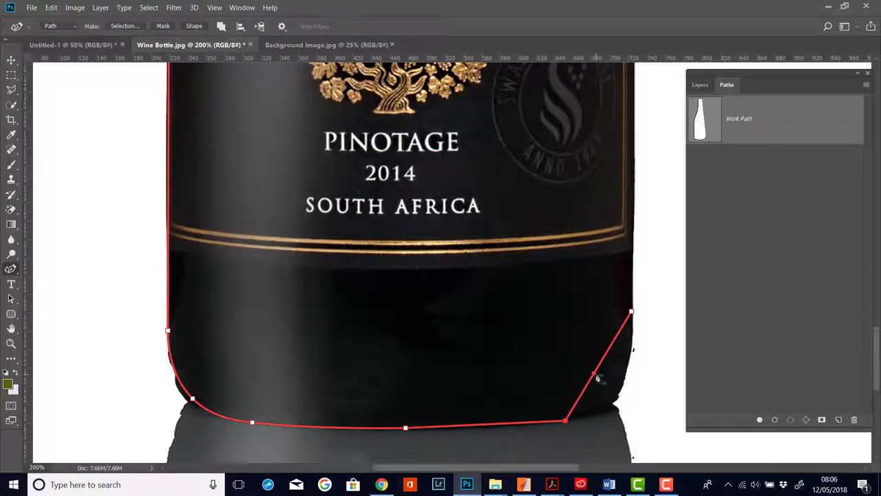
pyautogui.moveTo(599, 378); pyautogui.dragTo(608, 399)
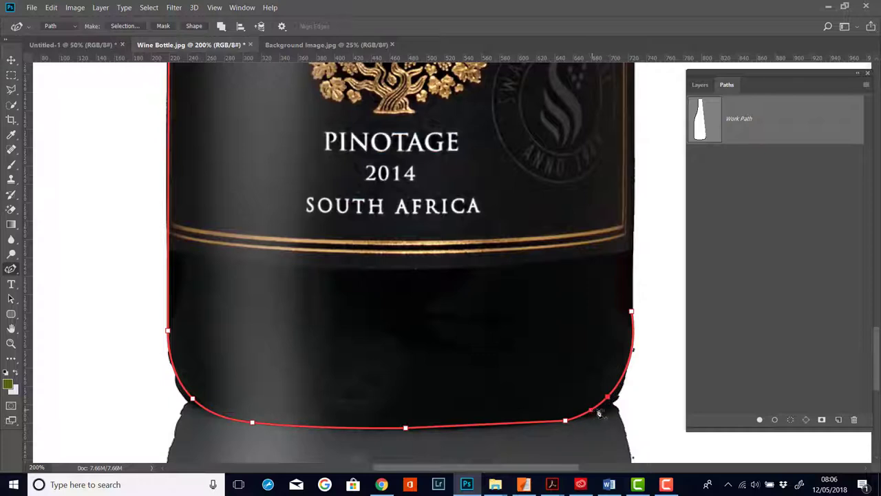
pyautogui.hotkey('ctrl', 'z')
# Step: Add points along the bottle's lower-right curve and adjust them to follow the edge up to the straight right side
pyautogui.click(593, 412)
pyautogui.moveTo(620, 373); pyautogui.dragTo(627, 366)
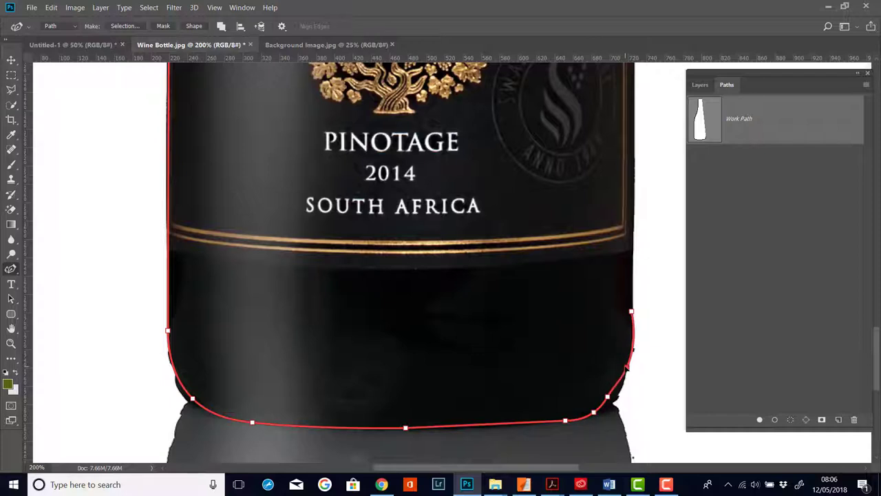
pyautogui.click(625, 365)
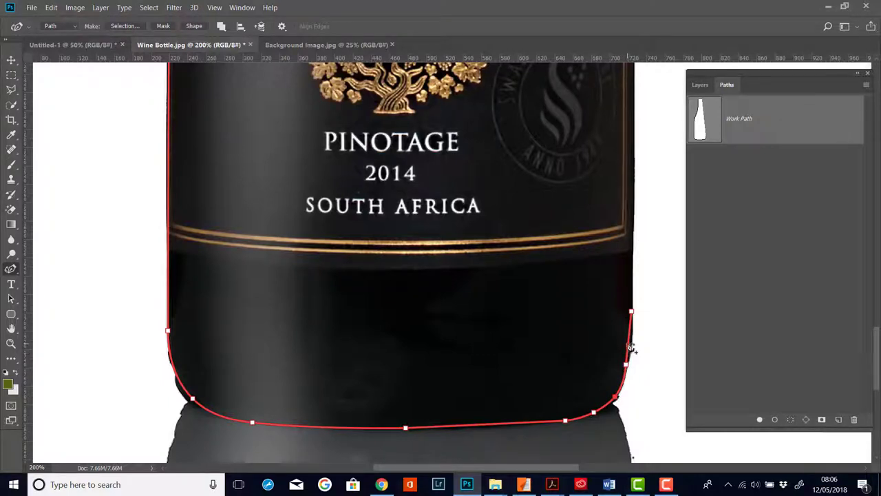
pyautogui.click(630, 343)
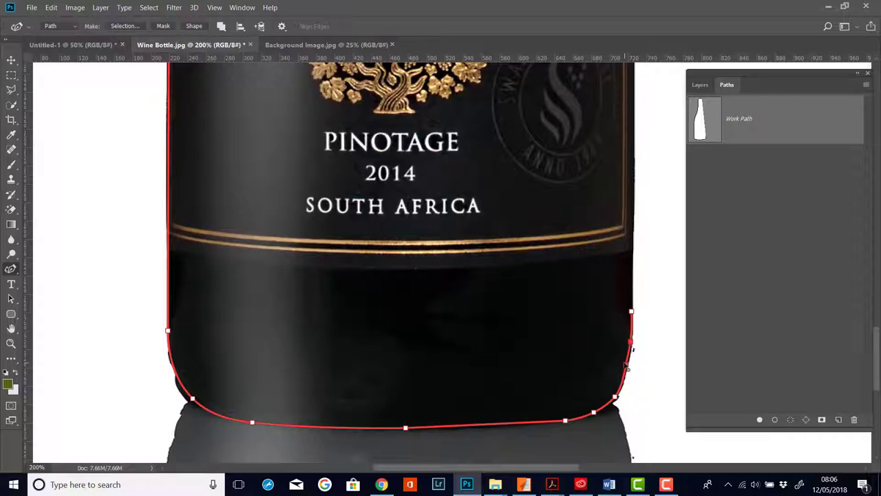
pyautogui.moveTo(656, 207); pyautogui.dragTo(630, 482)
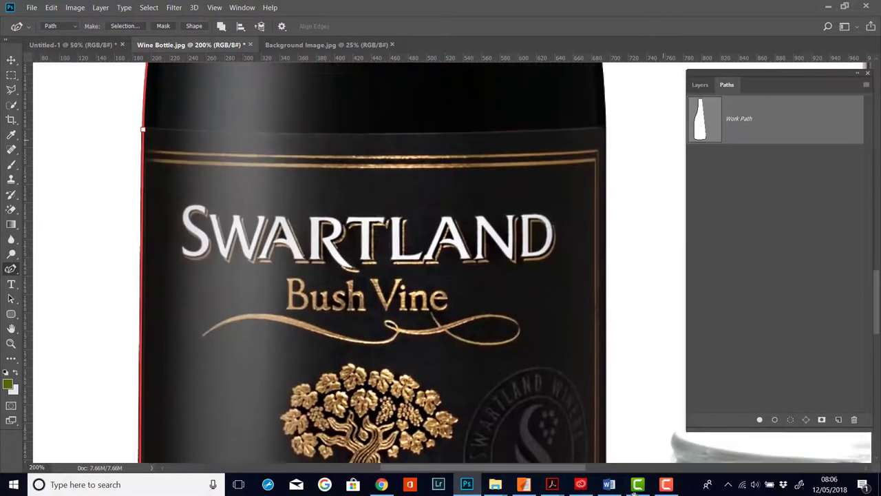
# Step: Continue the path from the label's upper-right corner up the bottle's right shoulder, adding points and adjusting the curve to follow the edge
pyautogui.click(607, 124)
pyautogui.moveTo(653, 149); pyautogui.dragTo(610, 427)
pyautogui.moveTo(579, 207); pyautogui.dragTo(579, 225)
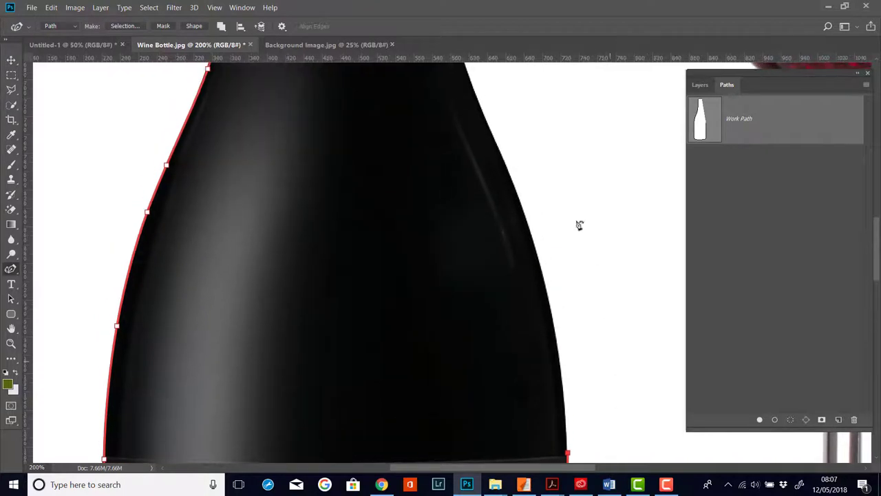
pyautogui.click(470, 81)
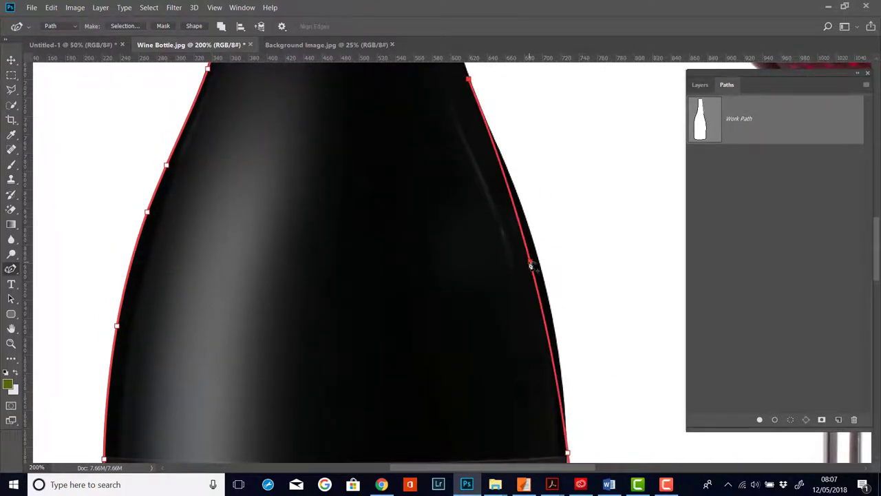
pyautogui.moveTo(531, 265); pyautogui.dragTo(538, 262)
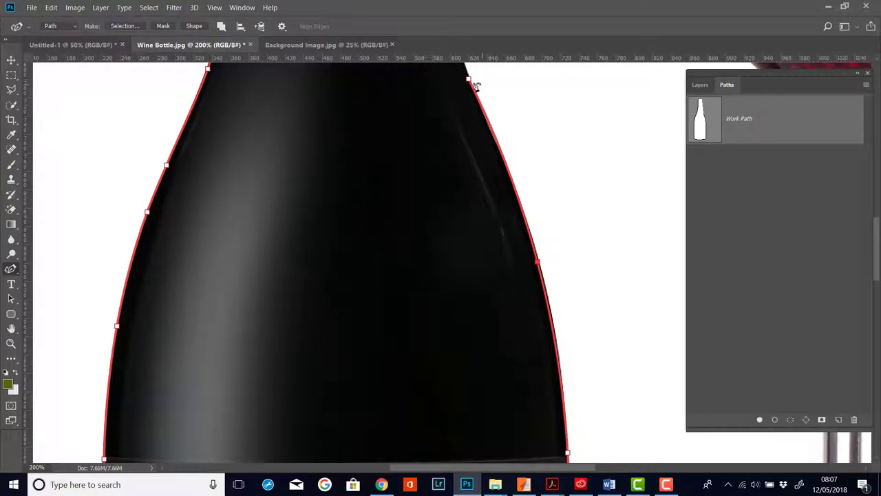
pyautogui.click(499, 140)
# Step: Extend the path up the right side to the base of the neck wrapper and shift an added midpoint onto the neck curve
pyautogui.moveTo(496, 139); pyautogui.dragTo(545, 370)
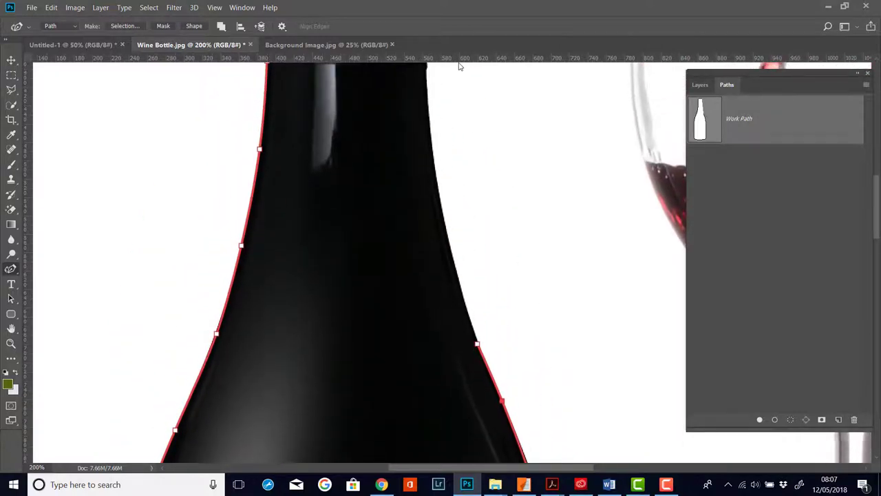
pyautogui.click(426, 80)
pyautogui.click(438, 216)
pyautogui.moveTo(440, 217); pyautogui.dragTo(442, 216)
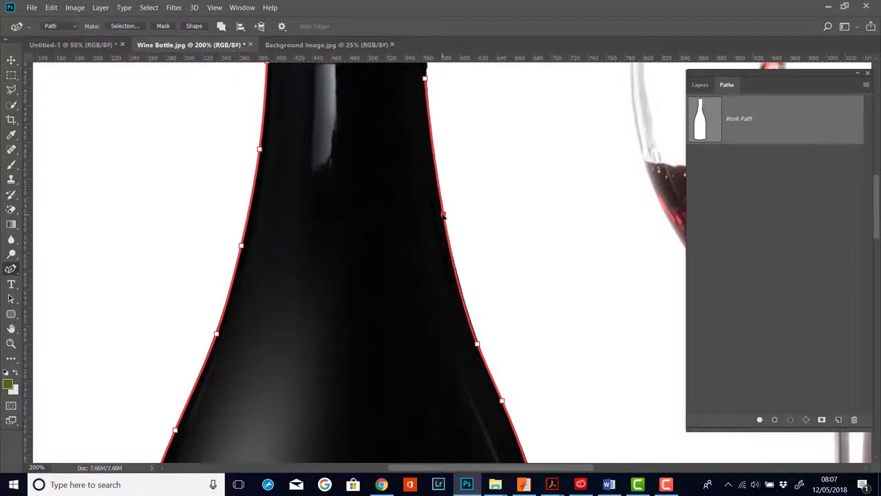
# Step: Trace the neck wrapper's right edge up to the collar's lower rim, adjusting the midpoint and making the point below the rim a corner
pyautogui.moveTo(508, 150); pyautogui.dragTo(507, 429)
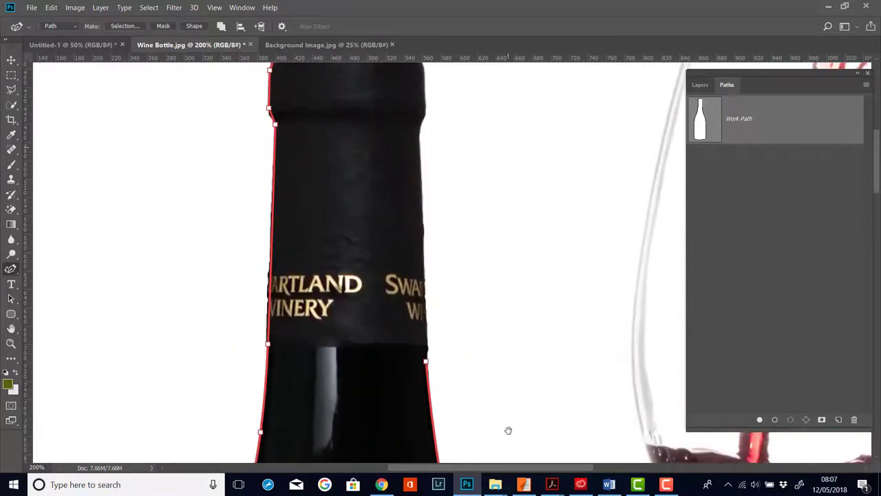
pyautogui.click(419, 133)
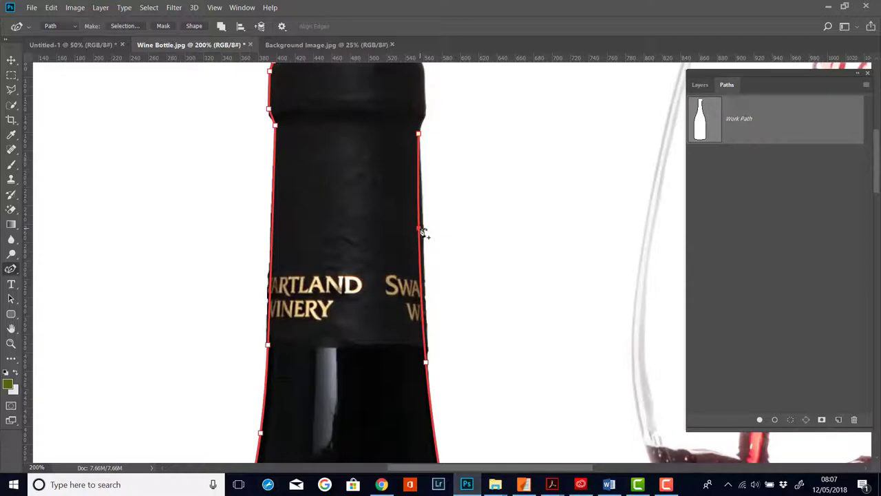
pyautogui.moveTo(421, 229); pyautogui.dragTo(424, 233)
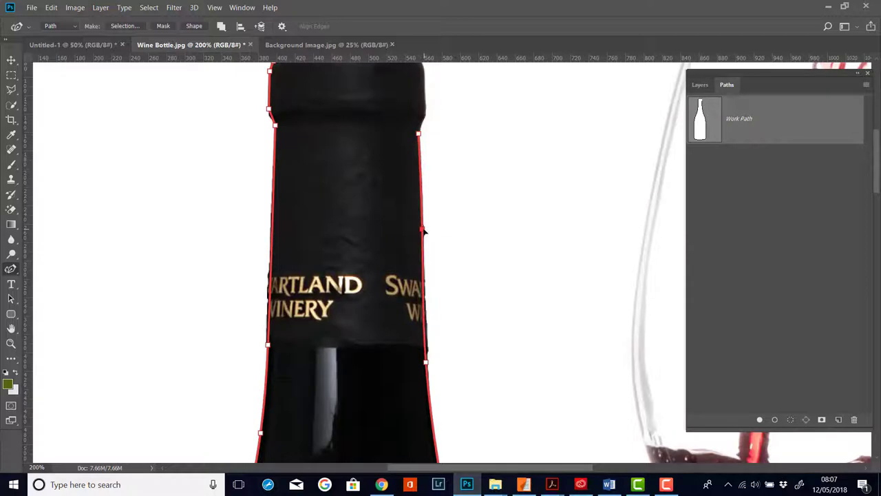
pyautogui.click(427, 118)
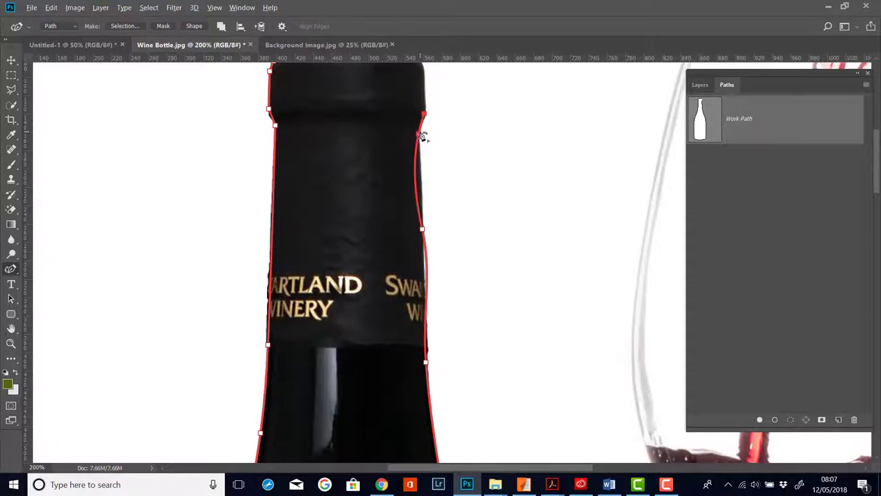
pyautogui.click(419, 134)
# Step: Add points up the right side of the bottle's cap and close the path at its starting point
pyautogui.scroll(5, 441, 163)
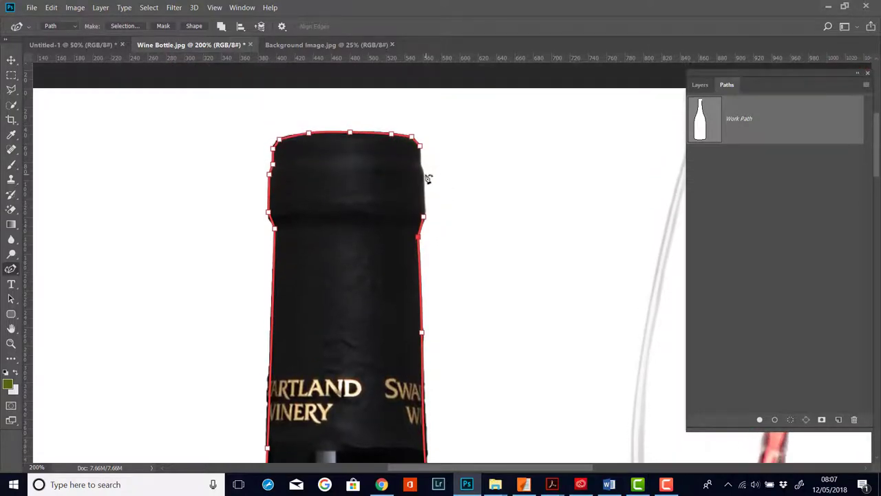
pyautogui.click(424, 175)
pyautogui.click(422, 163)
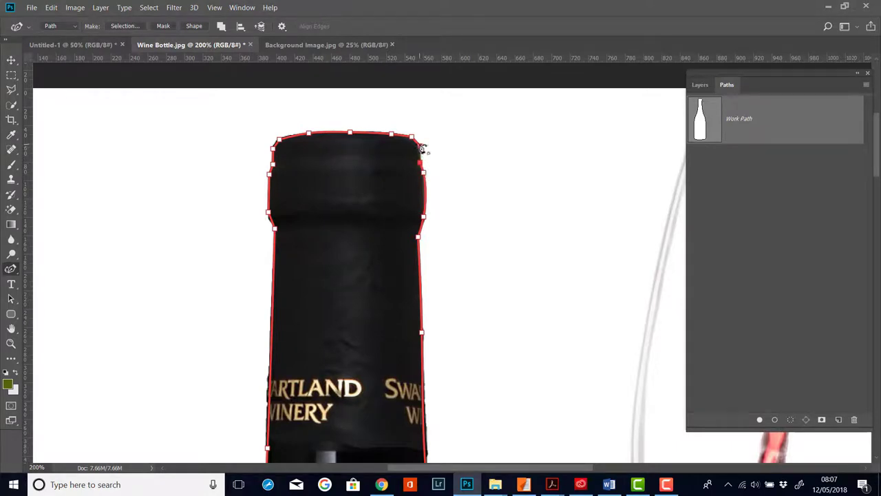
pyautogui.click(422, 147)
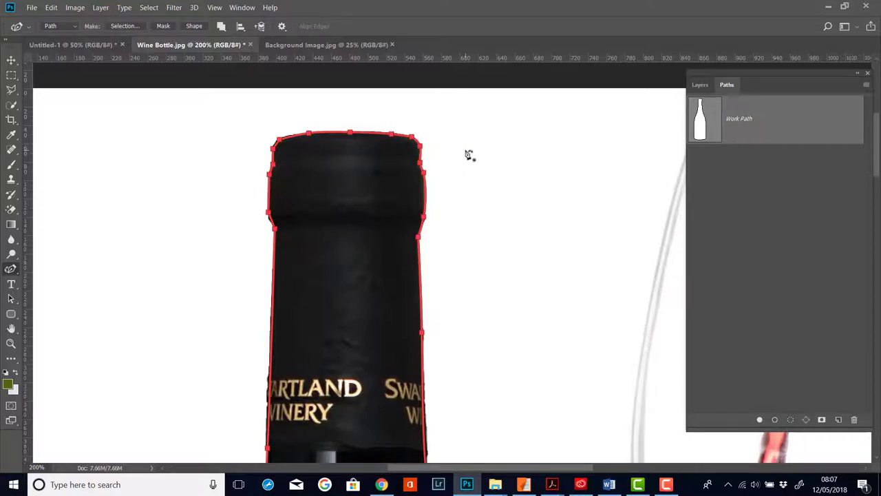
# Step: Save the finished bottle outline work path under the name Bottle
pyautogui.hotkey('ctrl', '-')
pyautogui.hotkey('ctrl', '-')
pyautogui.hotkey('ctrl', '-')
pyautogui.hotkey('ctrl', '-')
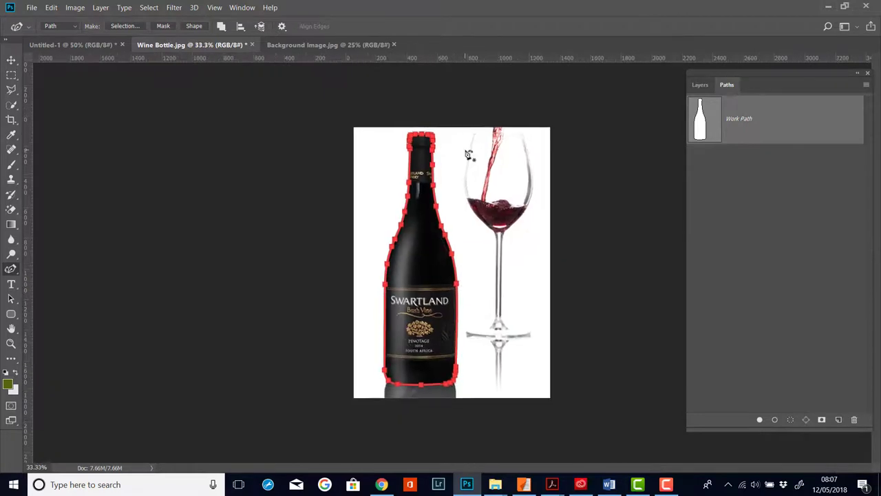
pyautogui.hotkey('ctrl', '-')
pyautogui.hotkey('ctrl', '+')
pyautogui.hotkey('ctrl', '+')
pyautogui.hotkey('ctrl', '-')
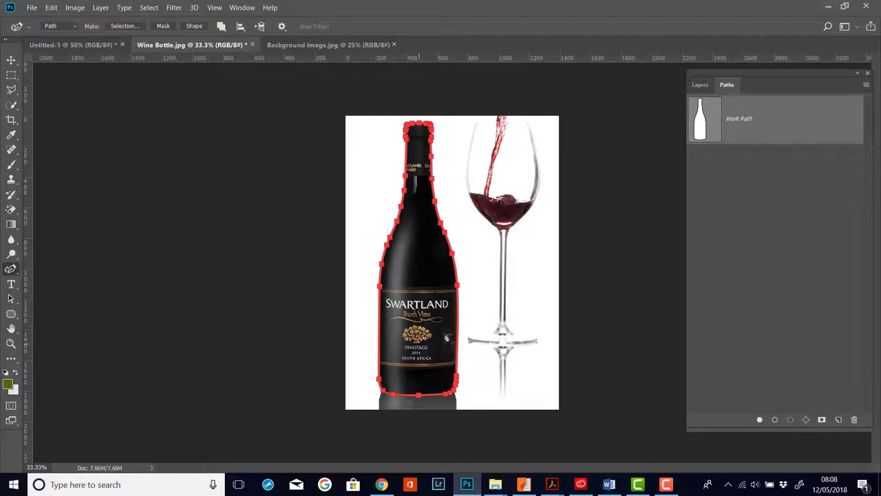
pyautogui.doubleClick(740, 120)
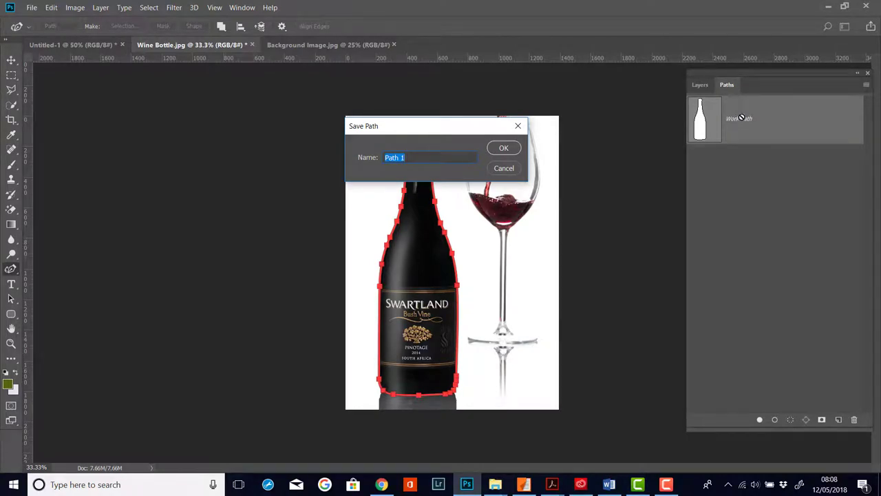
pyautogui.write('Bottle')
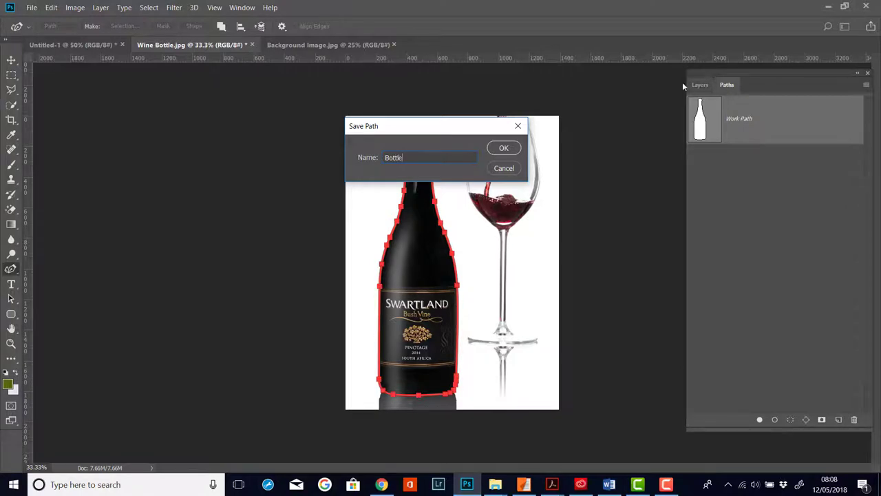
pyautogui.click(504, 149)
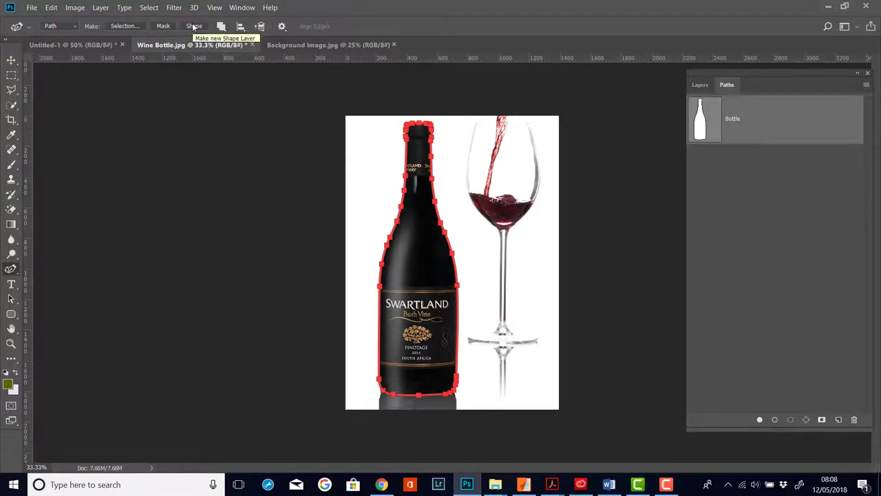
# Step: Make a new anti-aliased selection from the Bottle path with a feather radius of 1 pixel
pyautogui.click(126, 26)
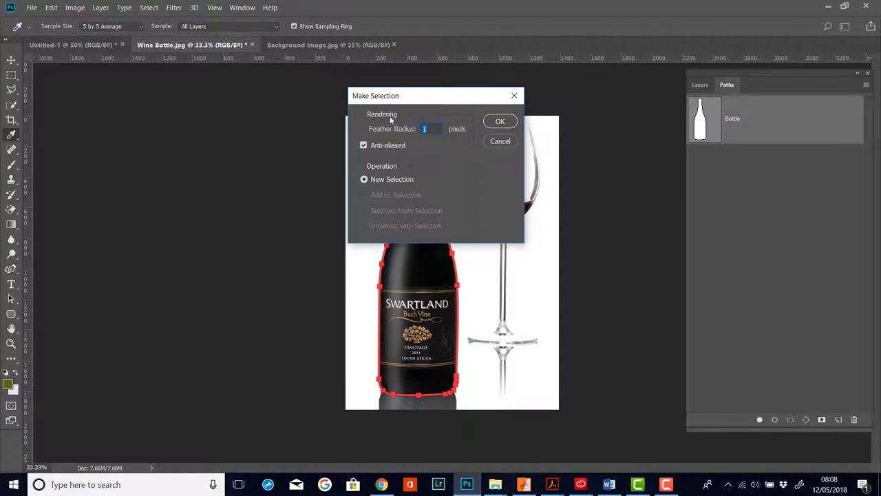
pyautogui.click(500, 122)
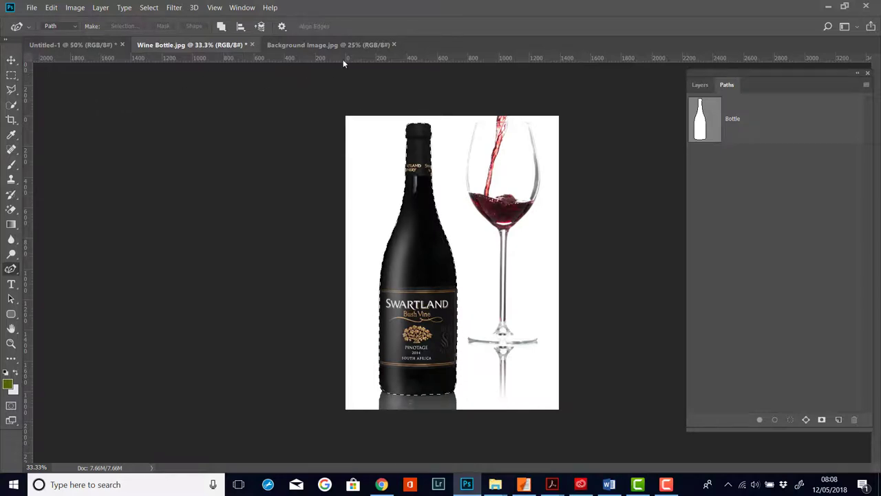
# Step: Move the selected bottle into Background Image.jpg with the Move tool and place it at the lower edge on the road's left part
pyautogui.click(328, 44)
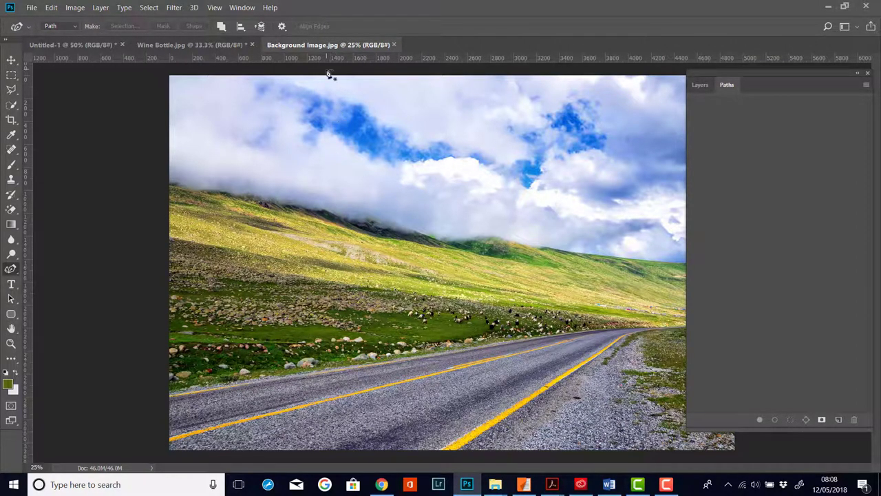
pyautogui.click(187, 46)
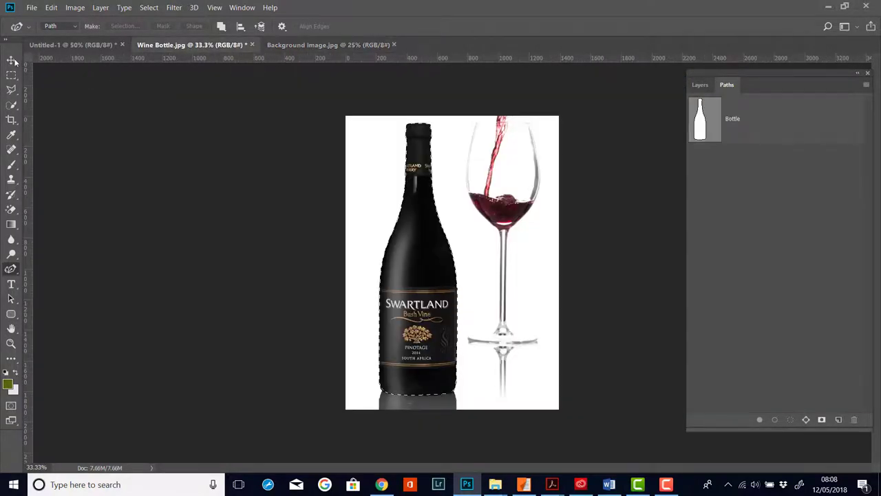
pyautogui.press('v')
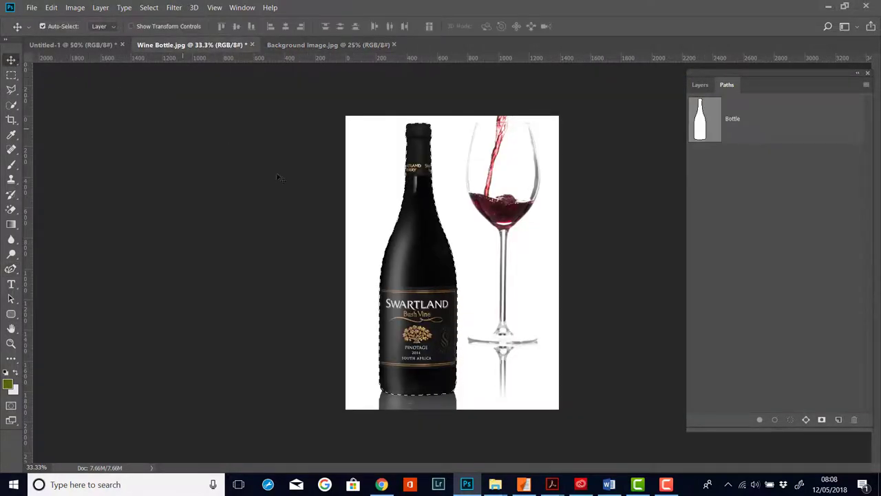
pyautogui.moveTo(416, 287); pyautogui.dragTo(391, 159)
pyautogui.moveTo(492, 360); pyautogui.dragTo(314, 375)
# Step: Scale the bottle layer up with Free Transform to about 167%, keeping its base on the road, and apply the transformation
pyautogui.hotkey('ctrl', 't')
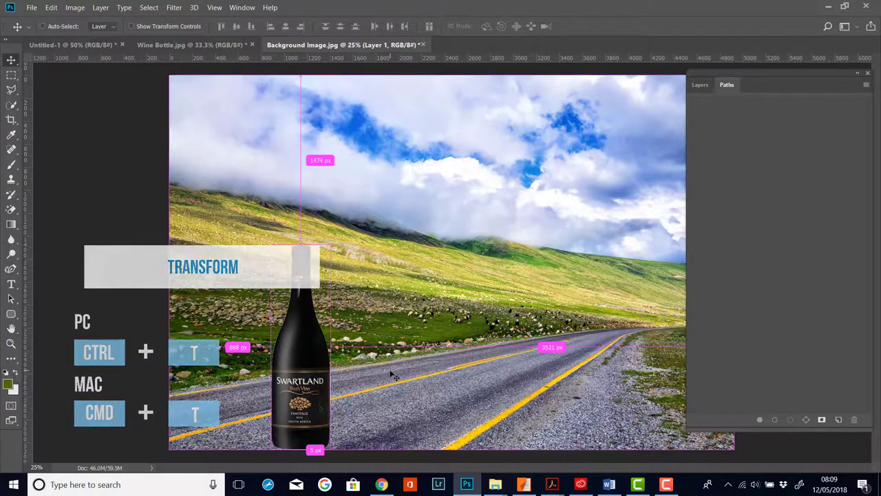
pyautogui.hotkey('ctrl', 't')
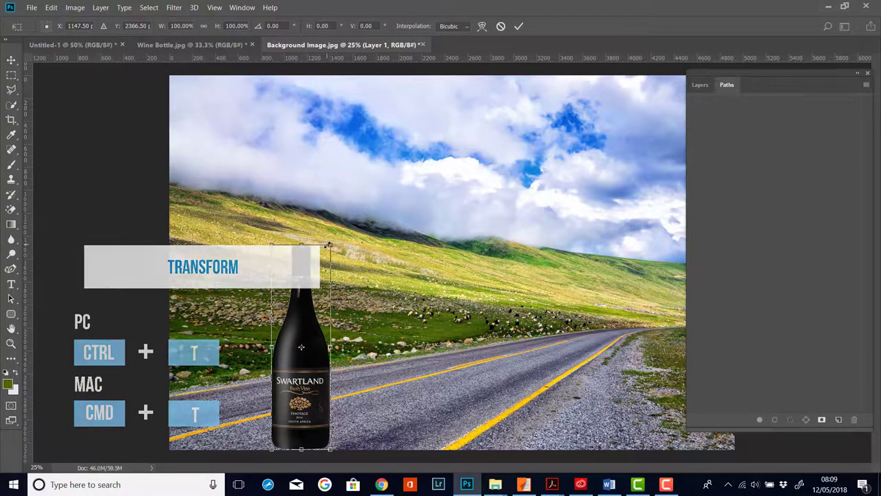
pyautogui.moveTo(329, 245); pyautogui.dragTo(395, 115)
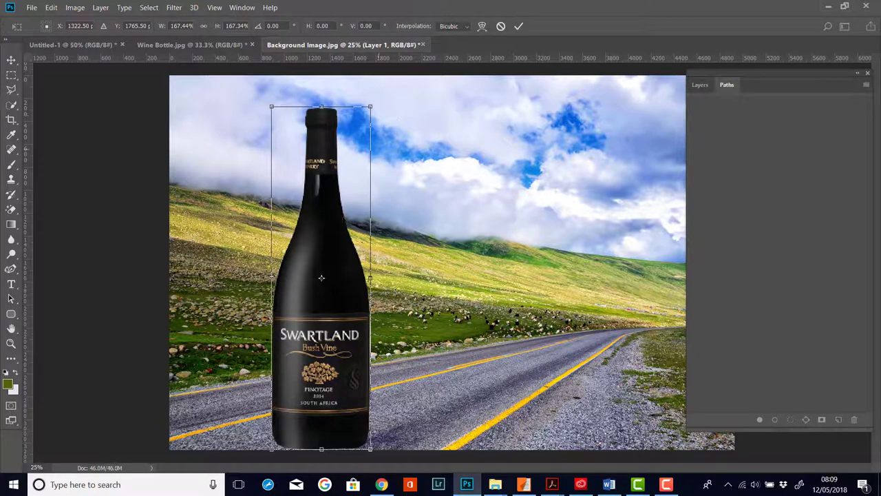
pyautogui.press('Return')
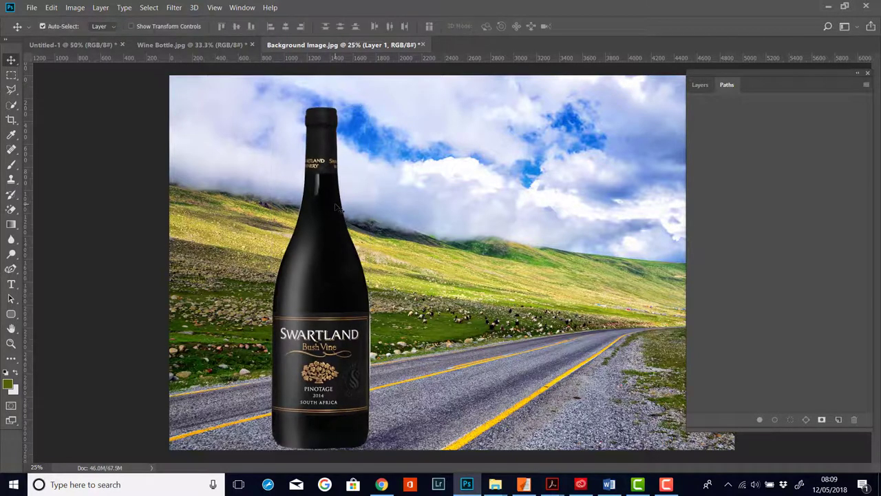
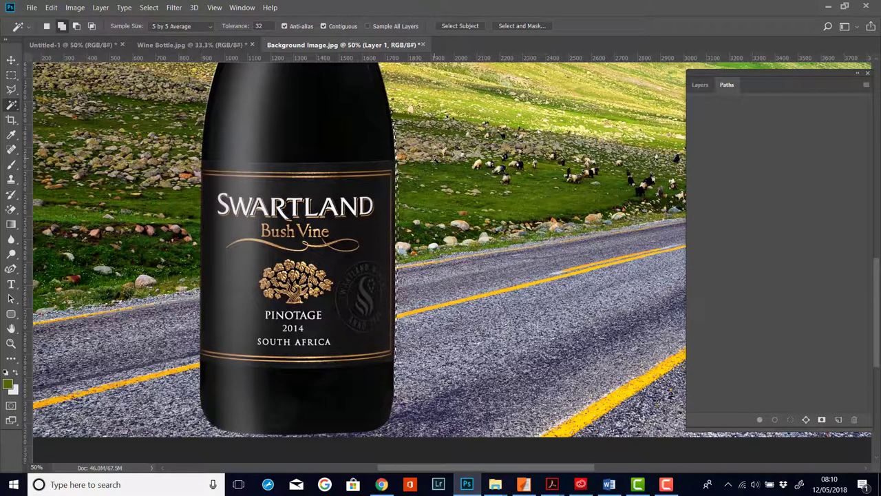
# Step: Deselect the current selection and add a new empty layer above the bottle layer
pyautogui.hotkey('ctrl', 'd')
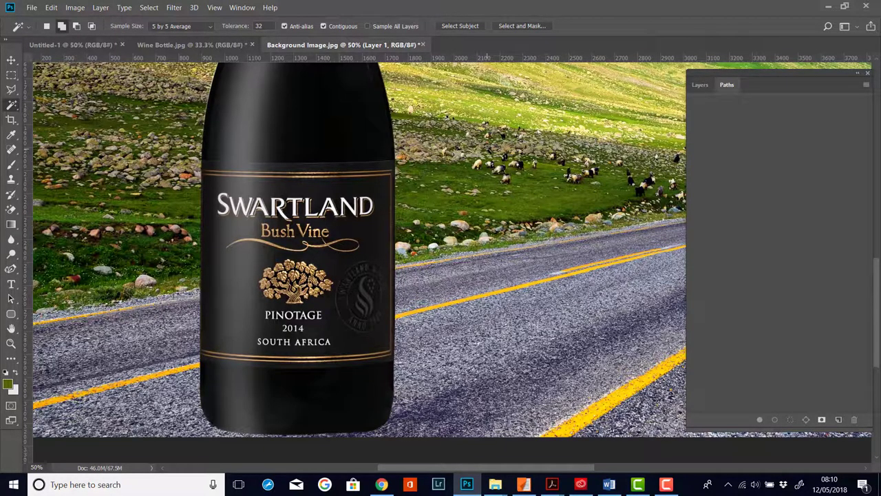
pyautogui.hotkey('ctrl', '-')
pyautogui.hotkey('ctrl', '-')
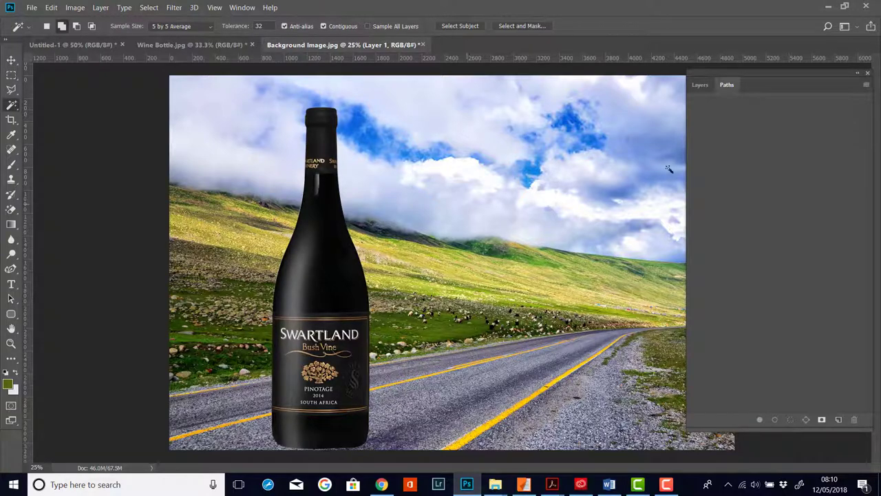
pyautogui.click(699, 85)
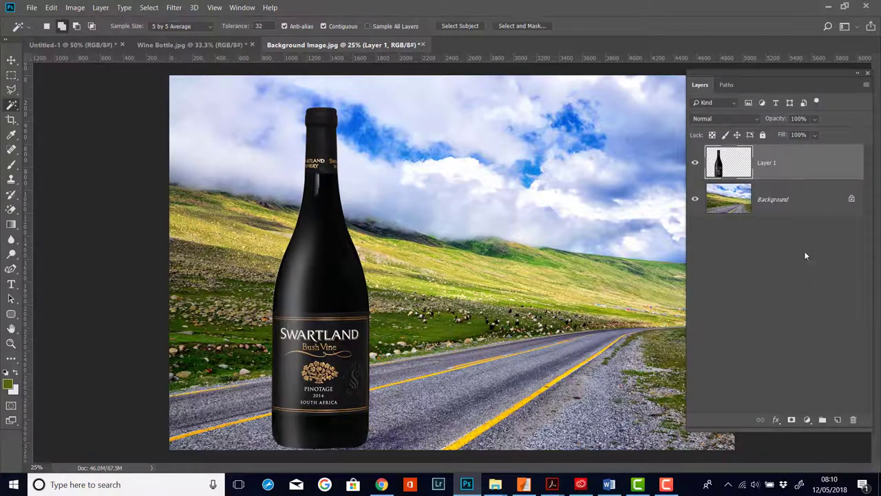
pyautogui.click(838, 421)
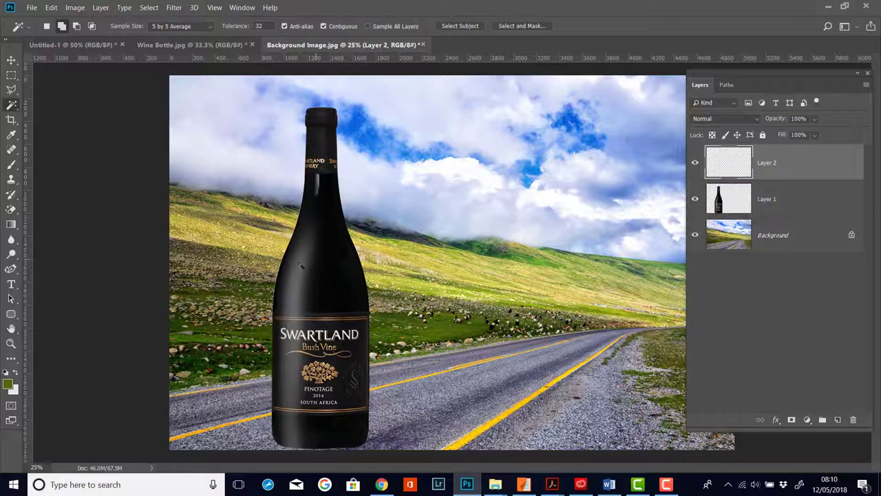
# Step: Sample the hillside's light yellow-green, adbd35, as the foreground color and activate the Brush tool
pyautogui.click(9, 385)
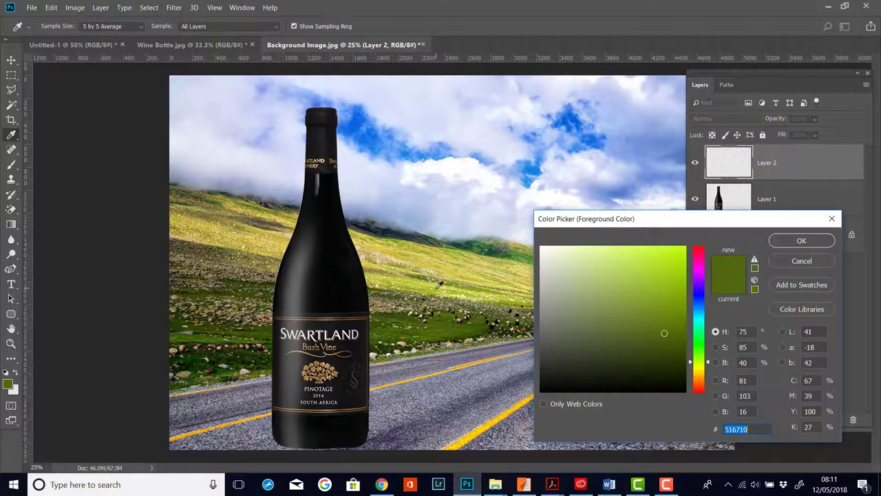
pyautogui.click(438, 286)
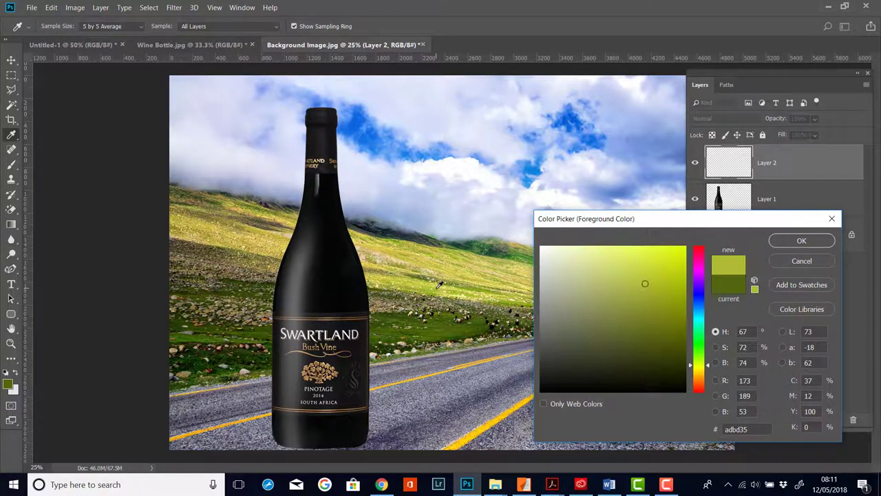
pyautogui.click(801, 241)
pyautogui.press('w')
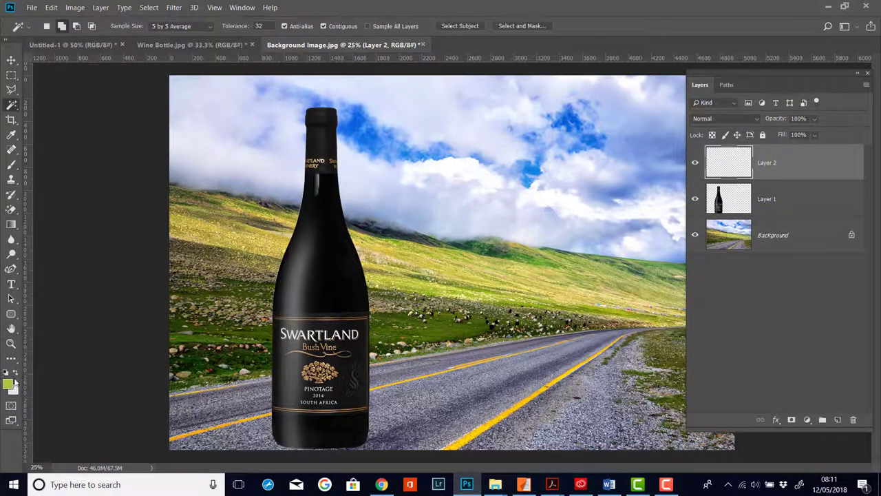
pyautogui.click(12, 166)
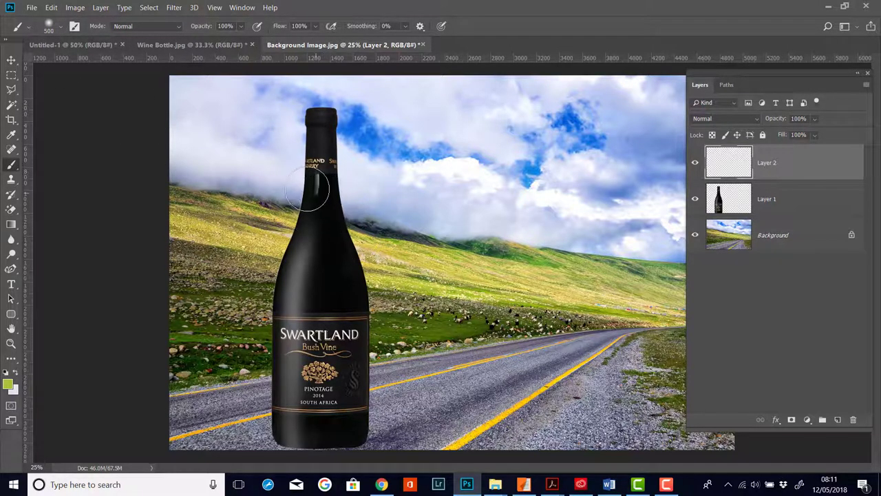
# Step: Paint the yellow-green color down the bottle's left side from neck to base on Layer 2 with the soft 500-pixel brush
pyautogui.click(315, 178)
pyautogui.click(315, 193)
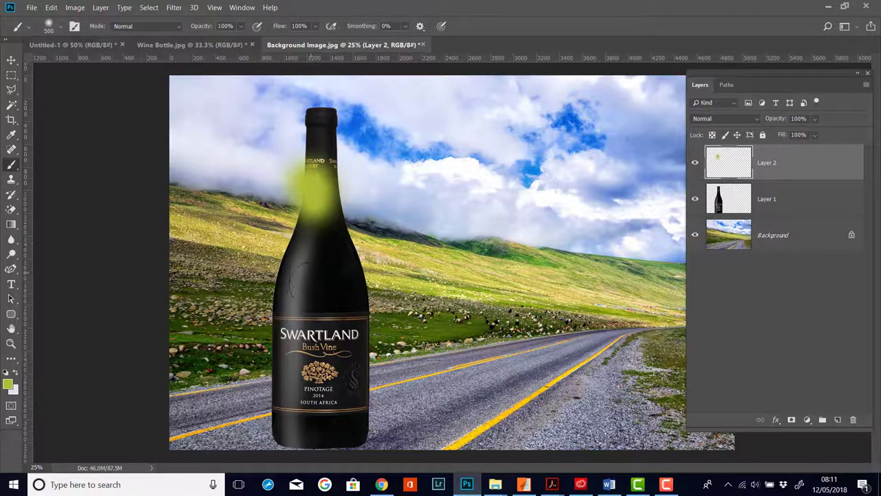
pyautogui.moveTo(313, 221)
pyautogui.mouseDown()
pyautogui.moveTo(310, 324)
pyautogui.moveTo(292, 348)
pyautogui.mouseUp()
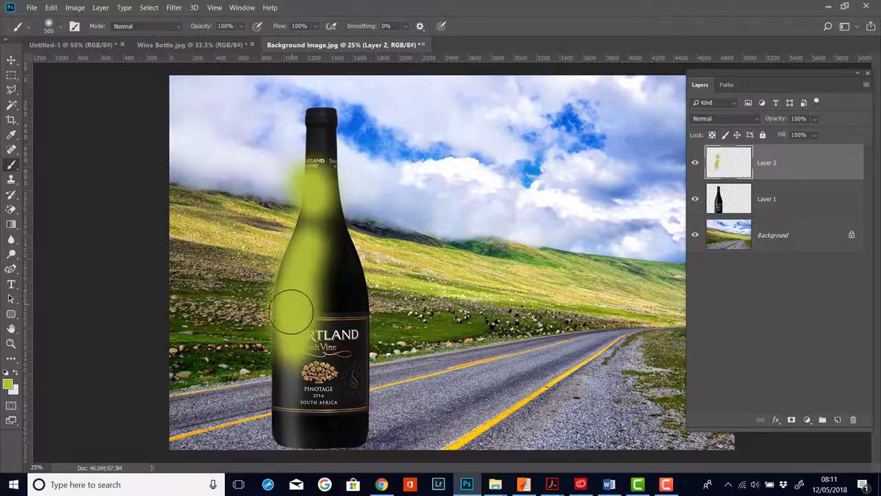
pyautogui.moveTo(291, 312)
pyautogui.mouseDown()
pyautogui.moveTo(291, 376)
pyautogui.moveTo(303, 394)
pyautogui.moveTo(300, 384)
pyautogui.moveTo(285, 430)
pyautogui.mouseUp()
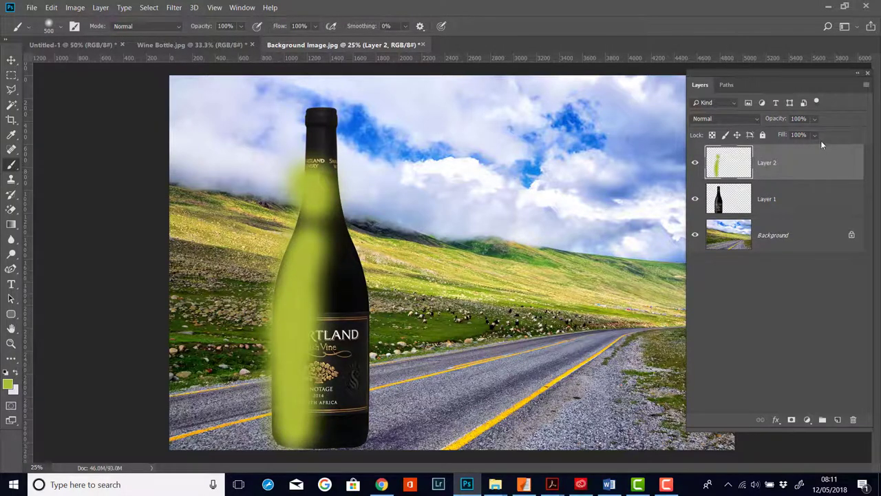
# Step: Set Layer 2's blend mode to Soft Light and lower its opacity to 25%
pyautogui.click(757, 121)
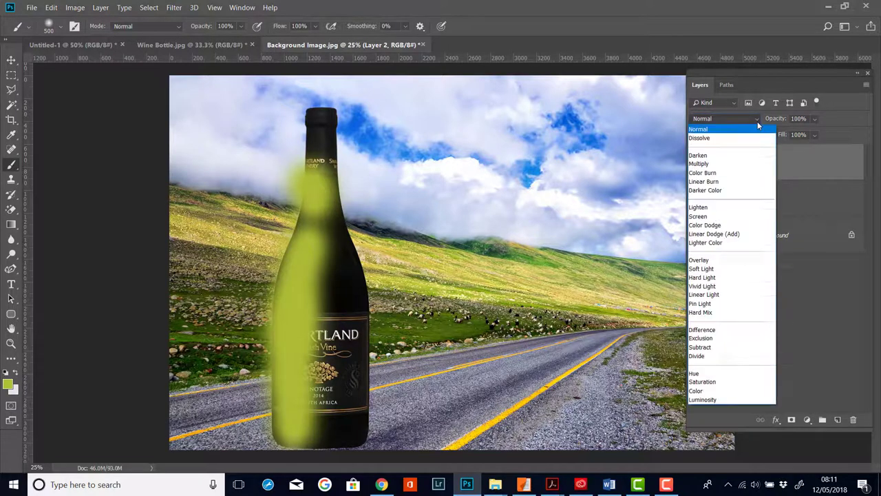
pyautogui.click(719, 269)
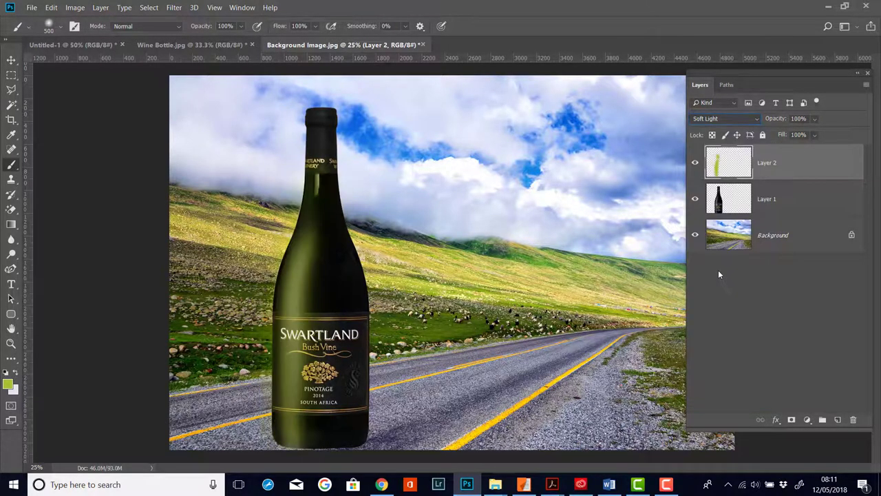
pyautogui.click(814, 119)
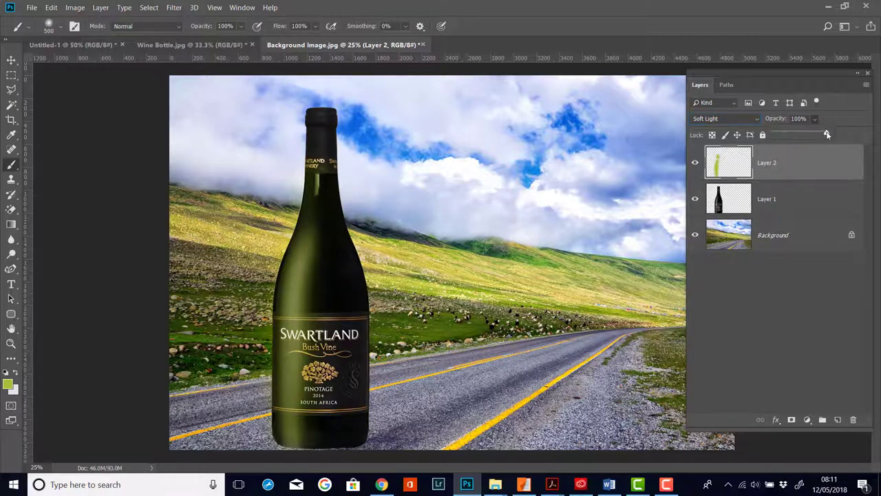
pyautogui.moveTo(816, 134); pyautogui.dragTo(791, 134)
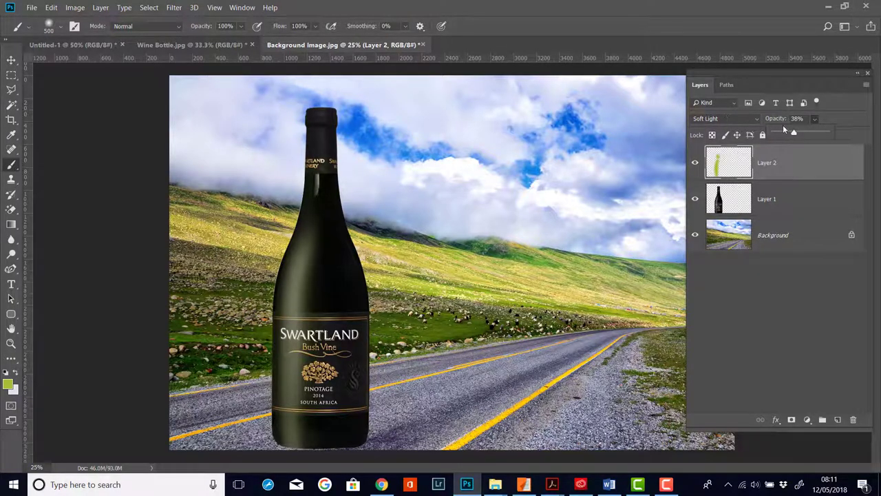
pyautogui.click(695, 163)
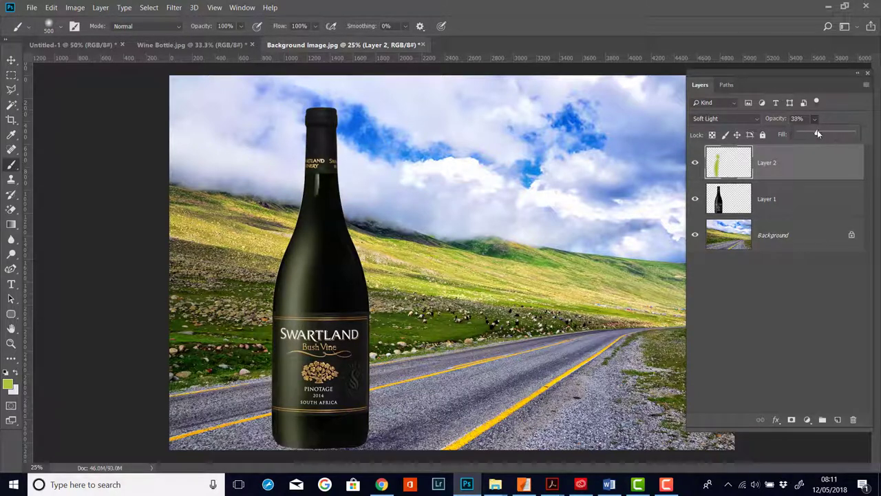
pyautogui.moveTo(819, 131); pyautogui.dragTo(815, 135)
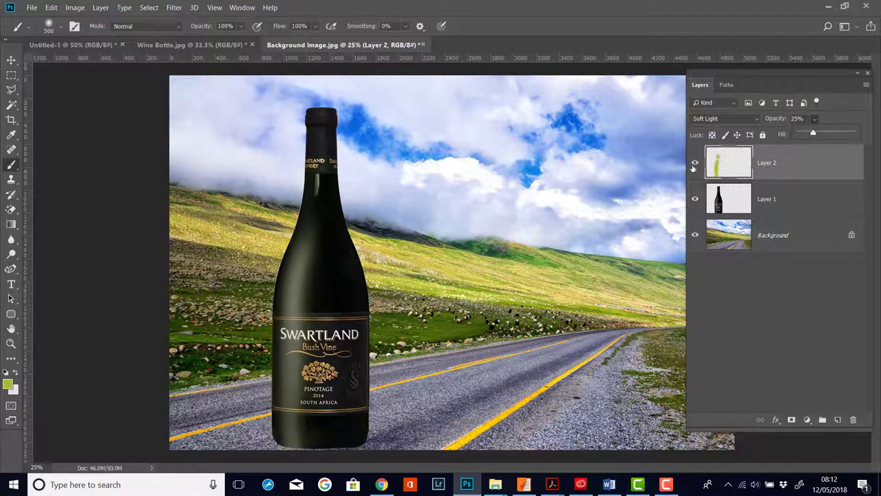
# Step: Toggle Layer 2's visibility repeatedly to compare the bottle with and without the painted color reflection
pyautogui.click(694, 164)
pyautogui.click(694, 164)
pyautogui.click(695, 165)
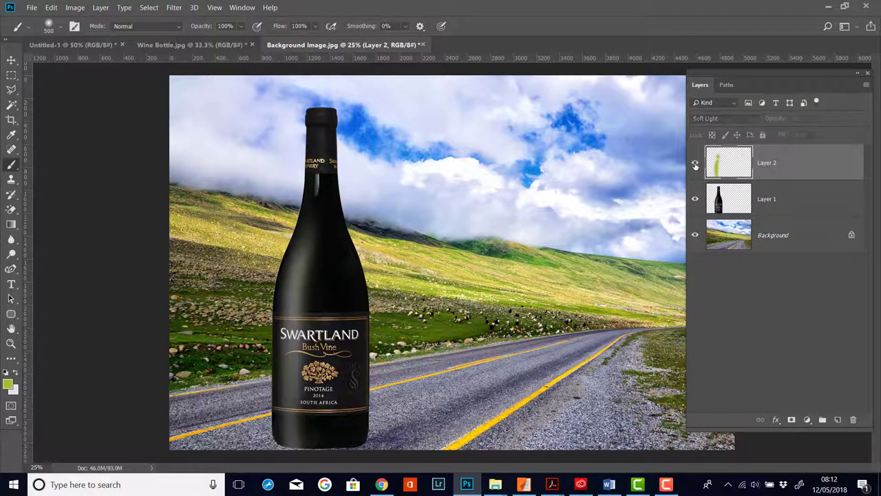
pyautogui.click(695, 165)
pyautogui.click(695, 165)
pyautogui.click(695, 165)
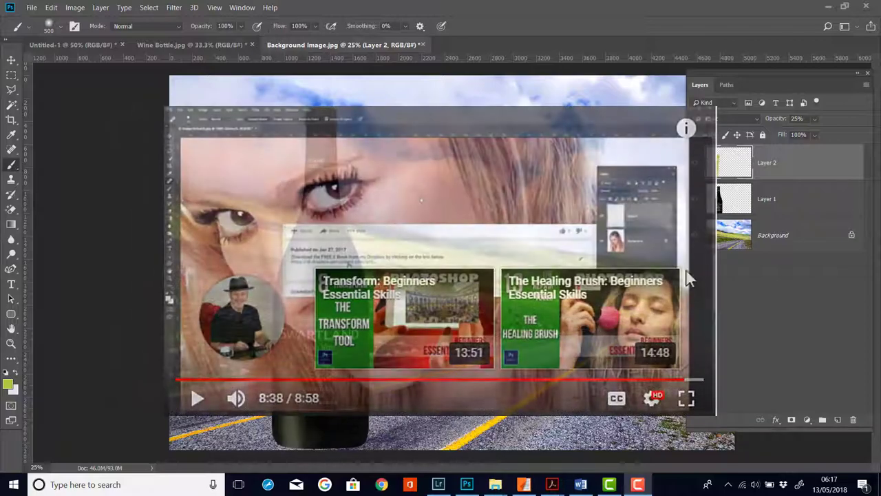
pyautogui.moveTo(248, 317)
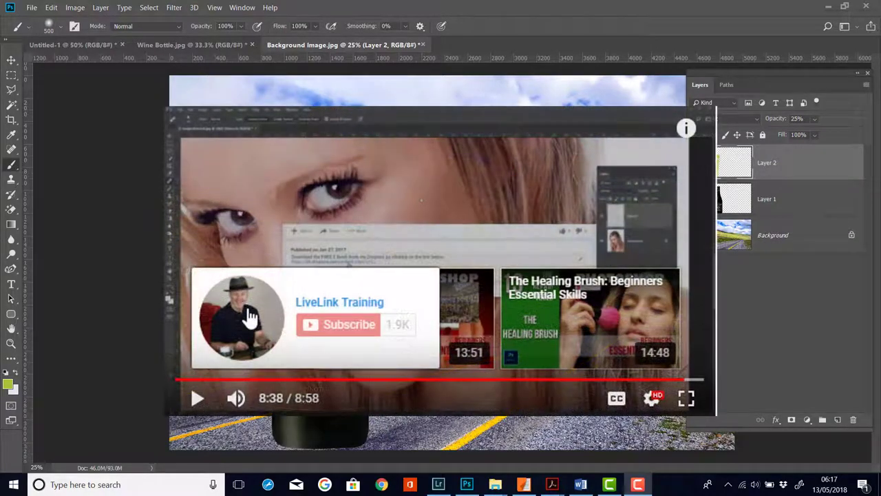